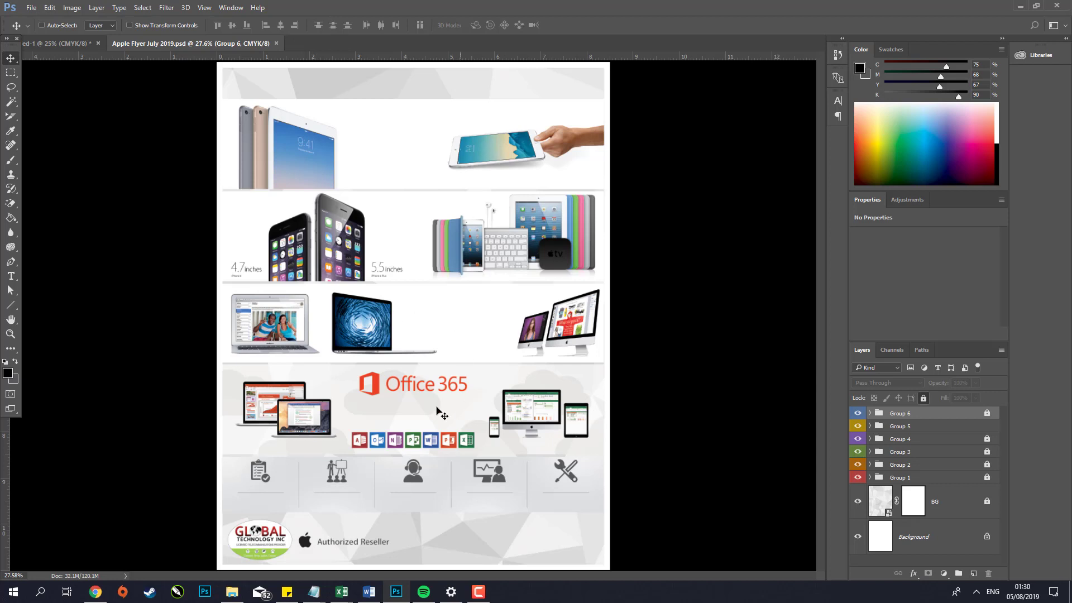
# - Unlock the locked layer groups: Group 6, Group 4, Group 3, Group 2 and Group 1
pyautogui.click(922, 481)
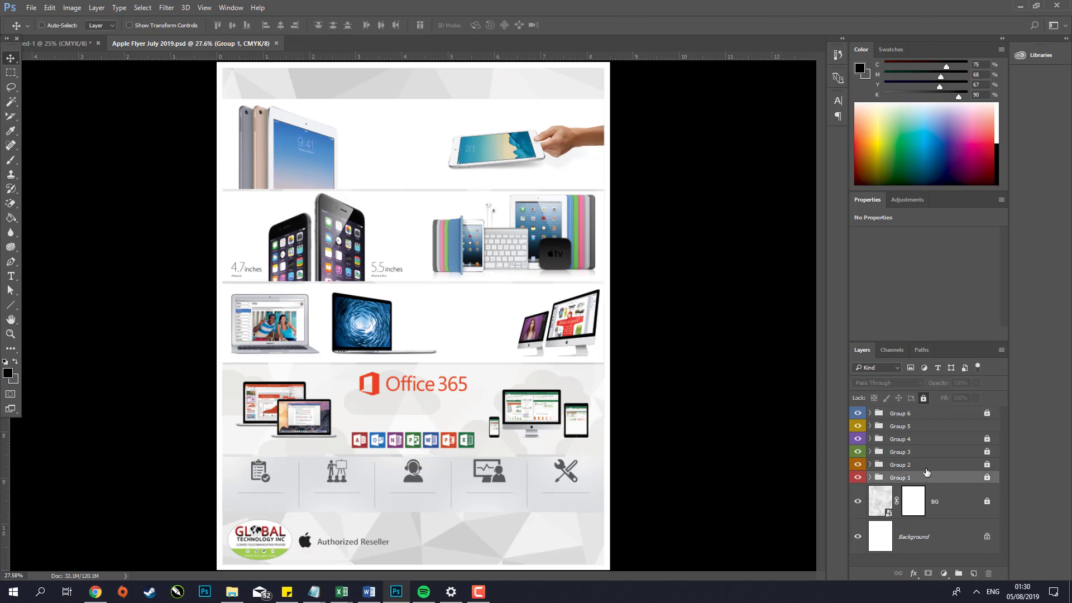
pyautogui.click(927, 468)
pyautogui.click(928, 454)
pyautogui.click(931, 441)
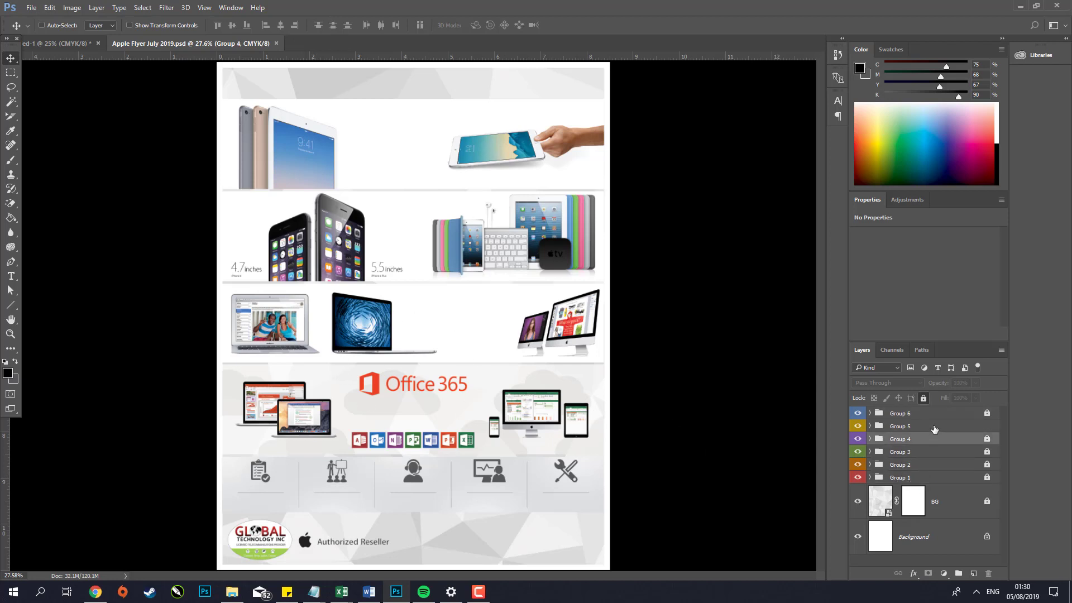
pyautogui.click(934, 428)
pyautogui.click(939, 417)
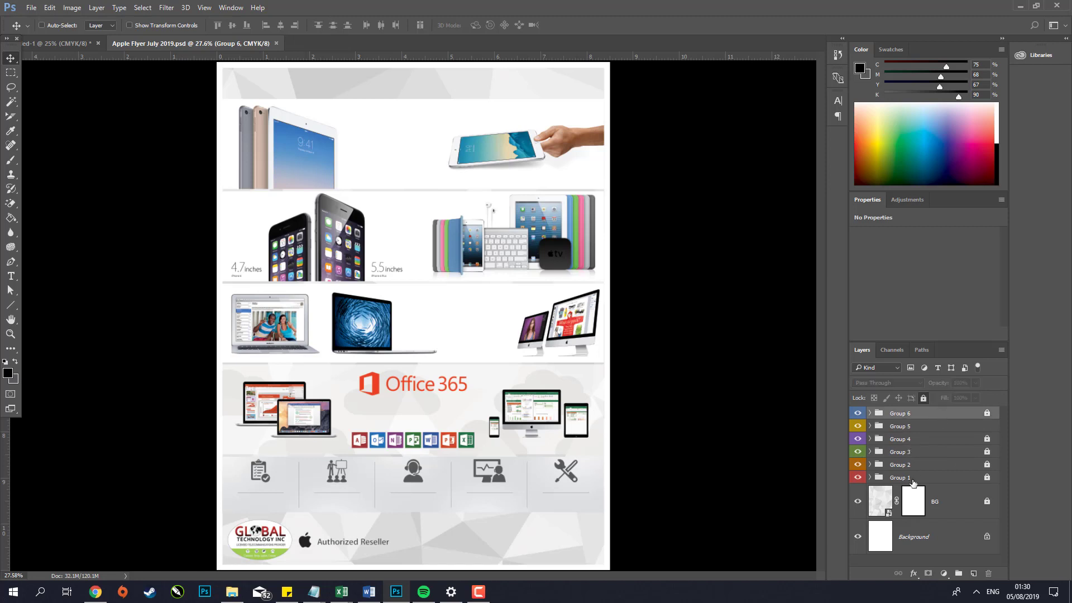
pyautogui.click(987, 414)
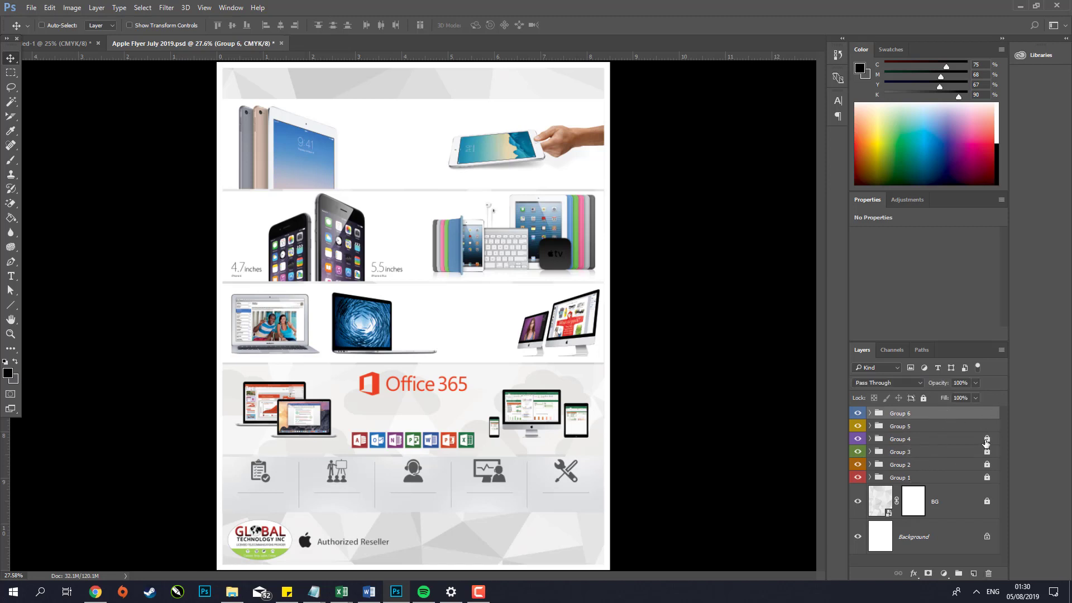
pyautogui.click(988, 452)
# - Activate the Horizontal Type tool
pyautogui.click(10, 278)
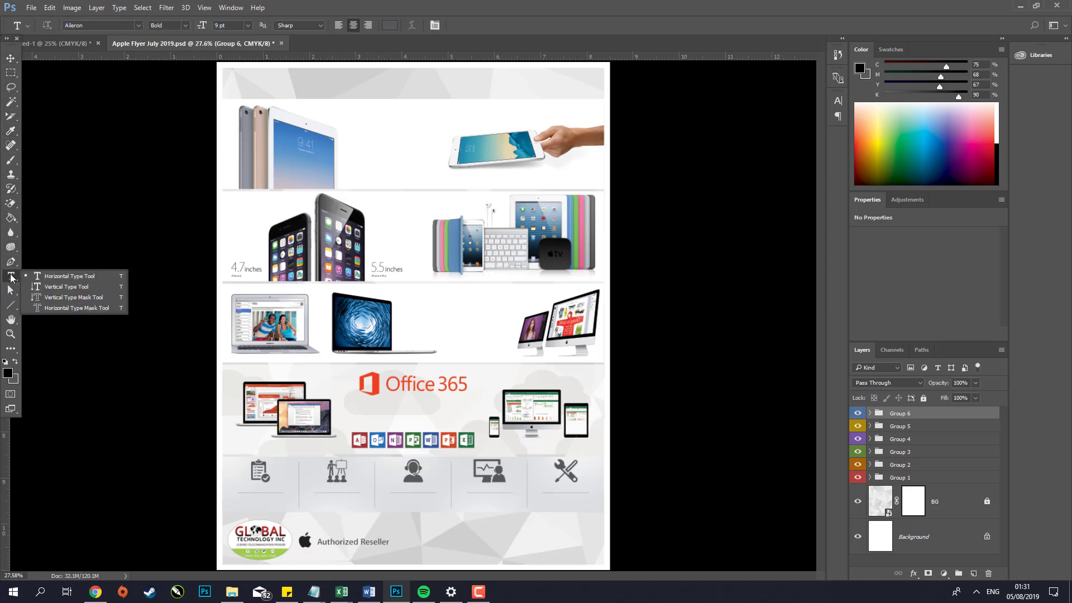
pyautogui.click(11, 58)
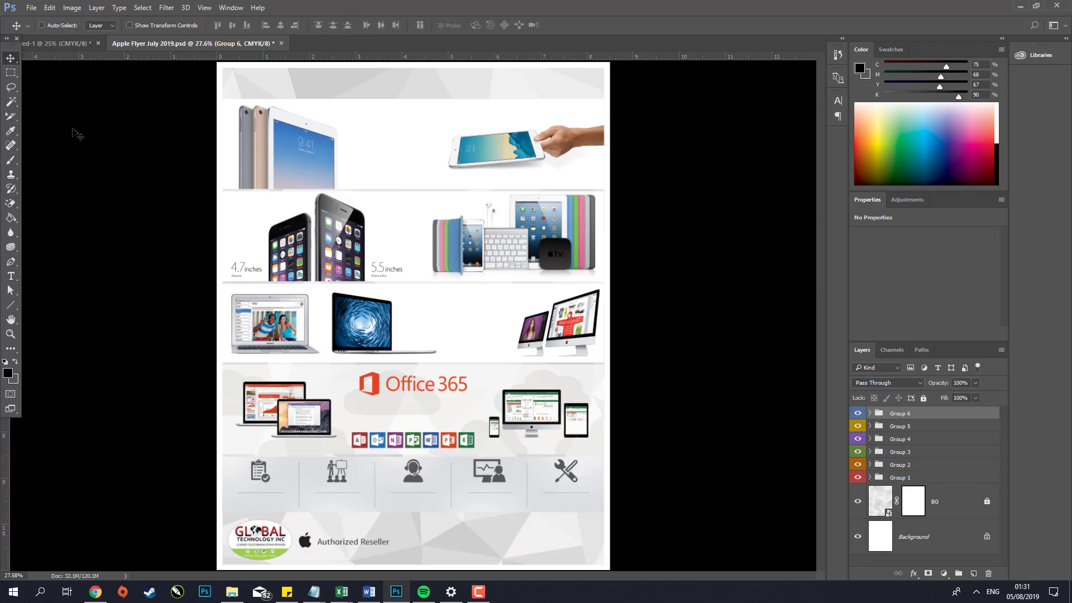
pyautogui.press('t')
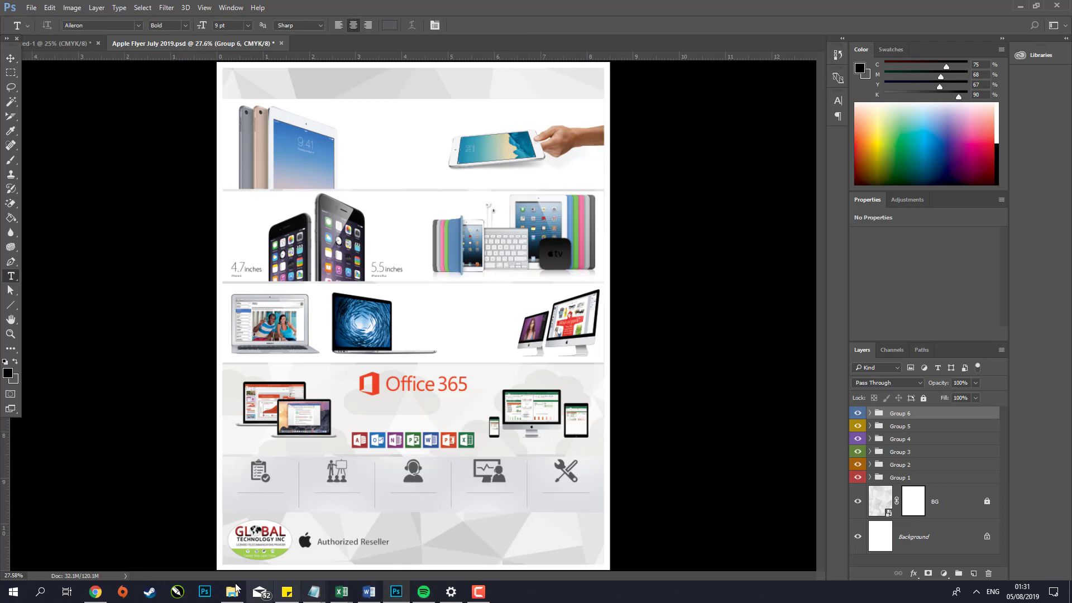
# - Switch to Chrome and examine the font, size and horizontal scale notes for each flyer section in Flyer Guides NOTES.jpg
pyautogui.click(100, 592)
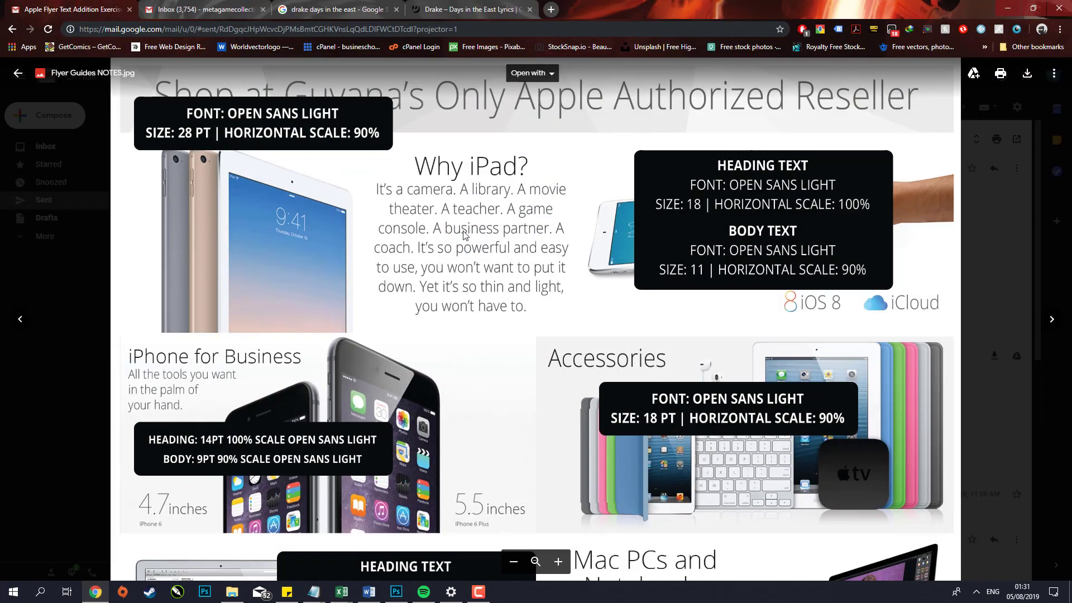
pyautogui.scroll(-10, 479, 368)
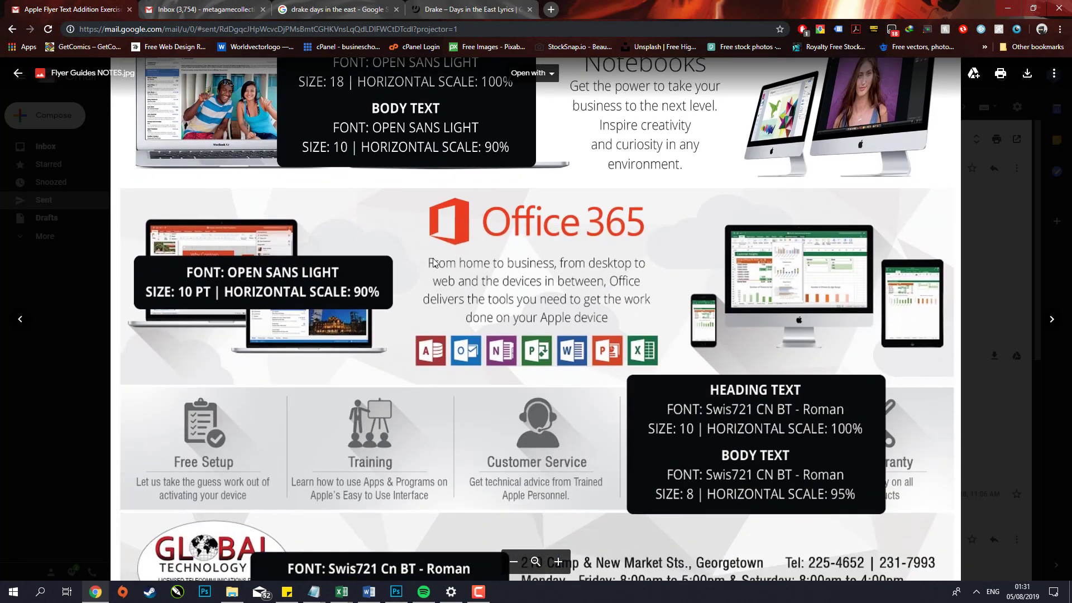
pyautogui.scroll(1, 648, 383)
pyautogui.scroll(-1, 670, 389)
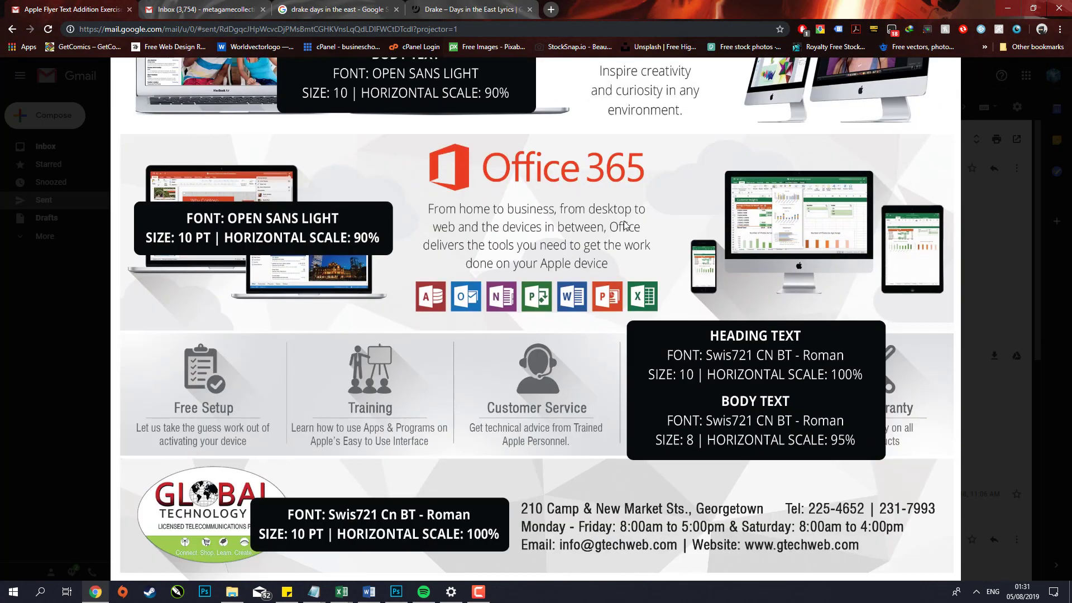
pyautogui.scroll(1, 720, 393)
pyautogui.scroll(-1, 587, 218)
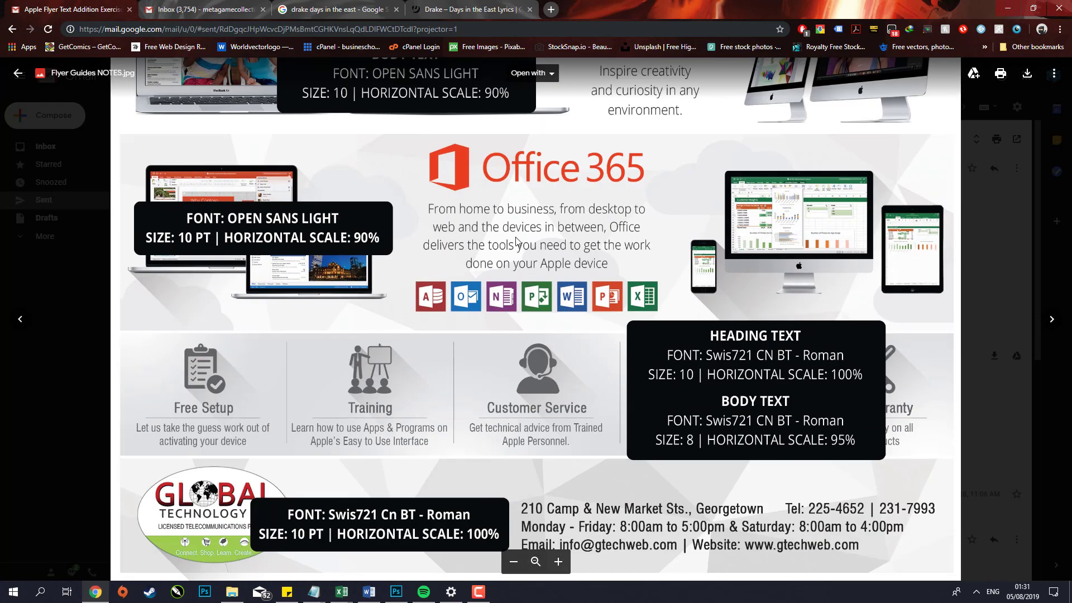
pyautogui.scroll(3, 302, 257)
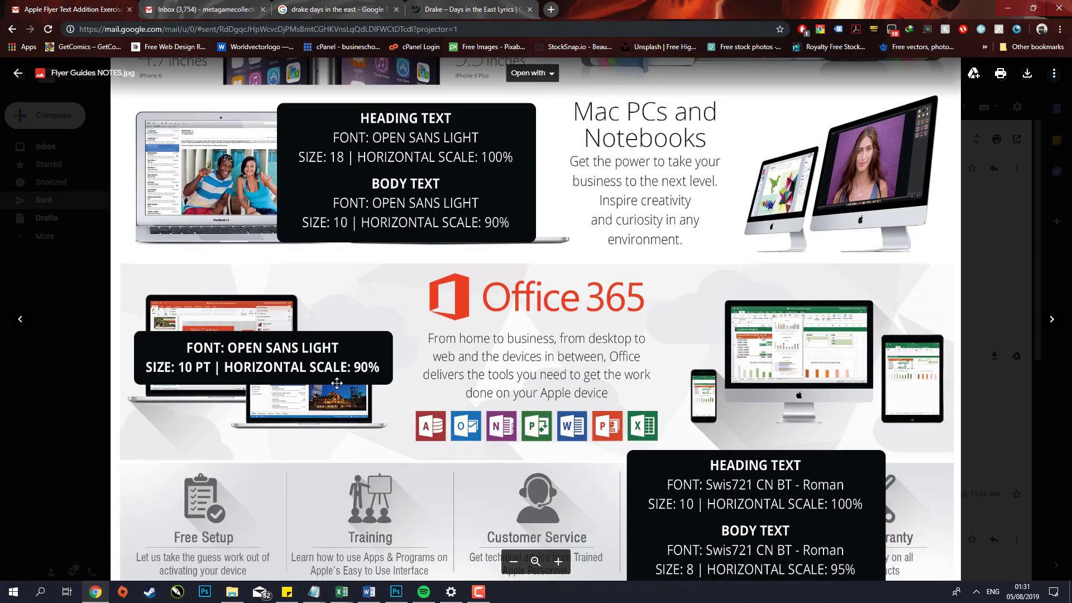
pyautogui.scroll(4, 412, 309)
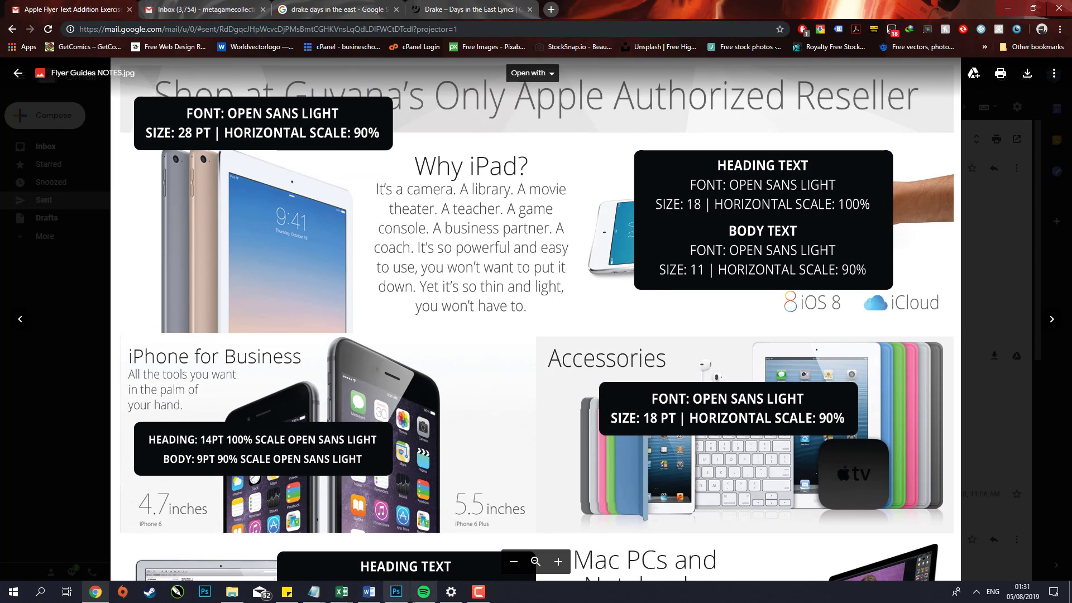
# - Switch back to Photoshop and browse the Apple Poster and Pictures folders for an image to open
pyautogui.click(396, 592)
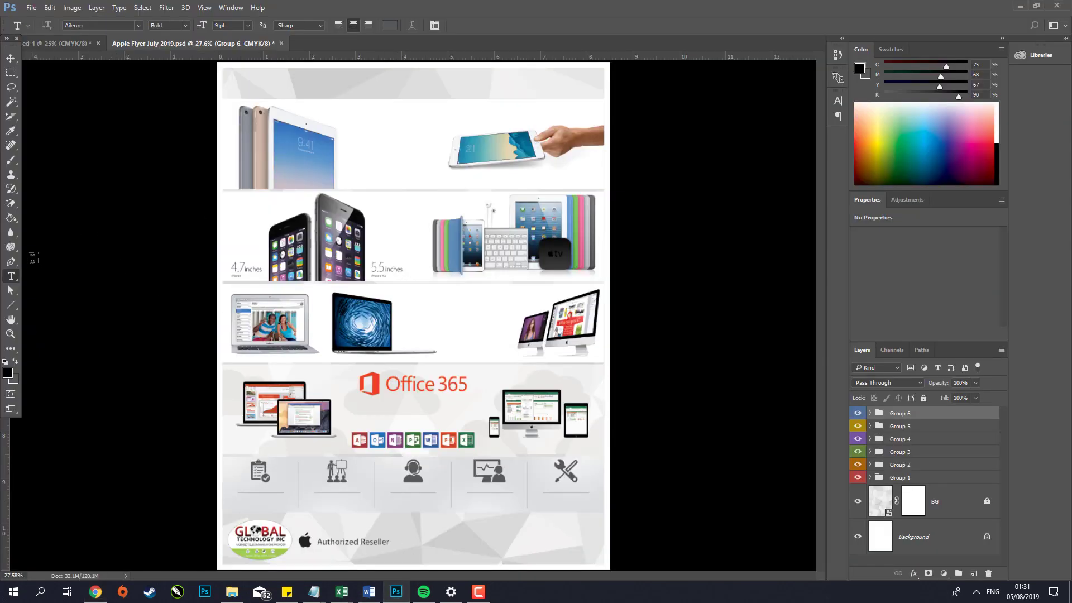
pyautogui.rightClick(12, 280)
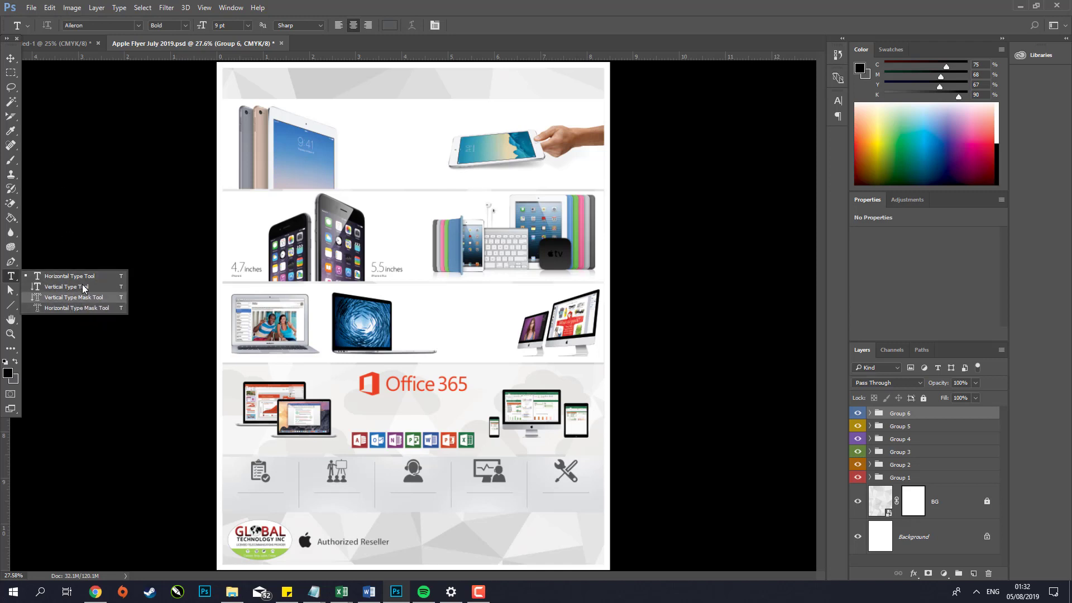
pyautogui.click(32, 8)
pyautogui.click(38, 34)
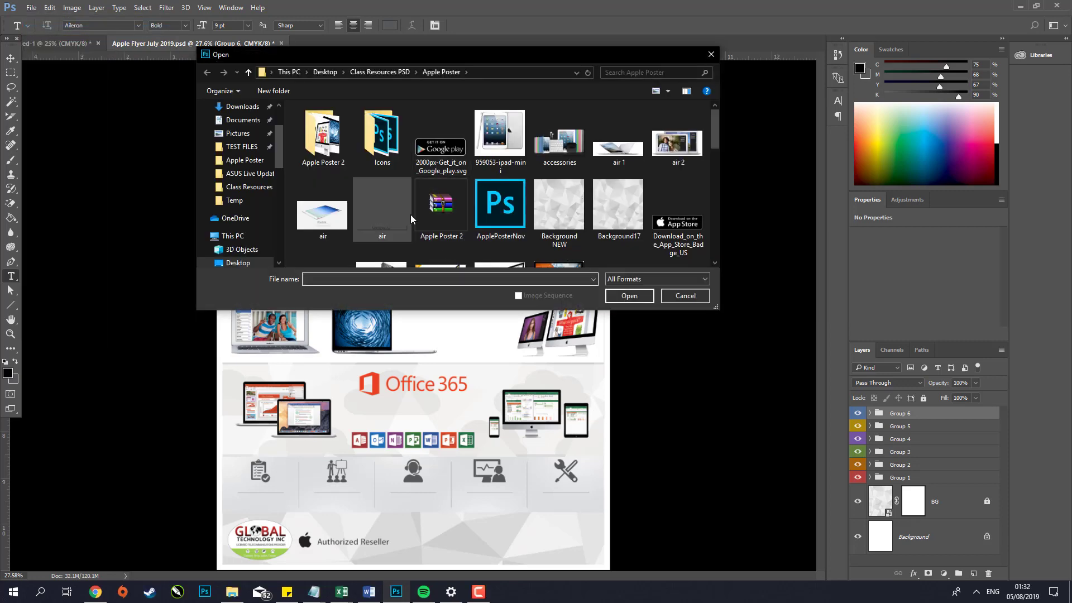
pyautogui.scroll(-3, 571, 242)
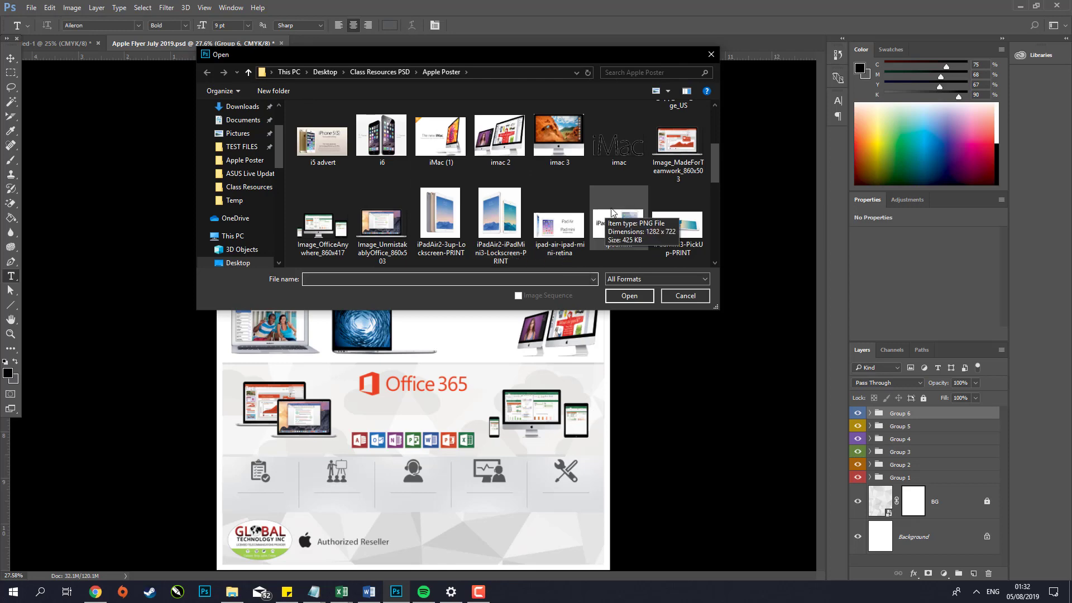
pyautogui.scroll(-3, 546, 224)
pyautogui.scroll(-3, 576, 225)
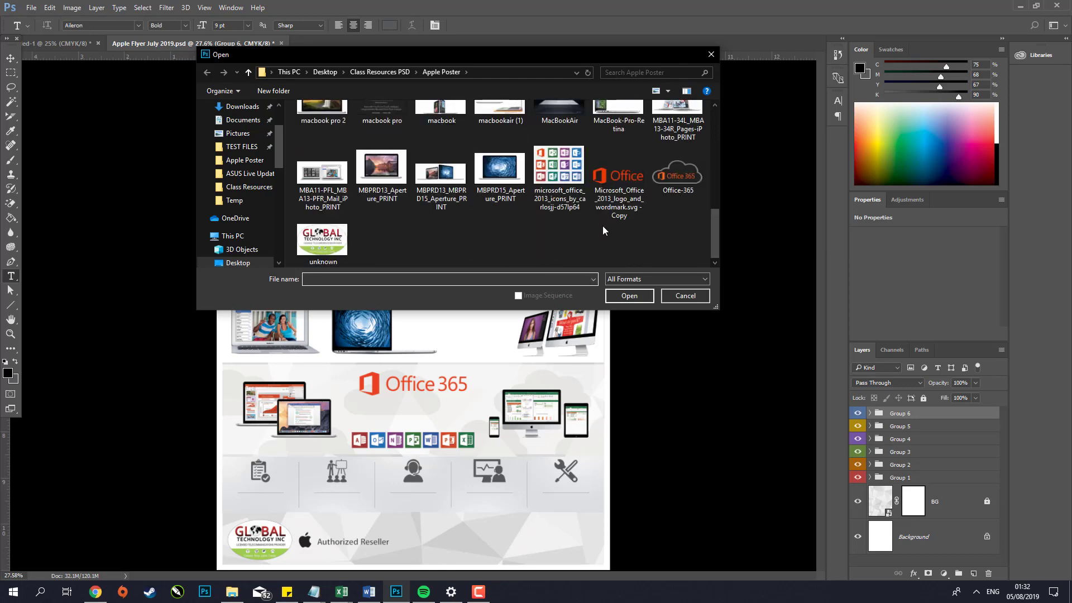
pyautogui.scroll(3, 453, 218)
pyautogui.scroll(1, 253, 166)
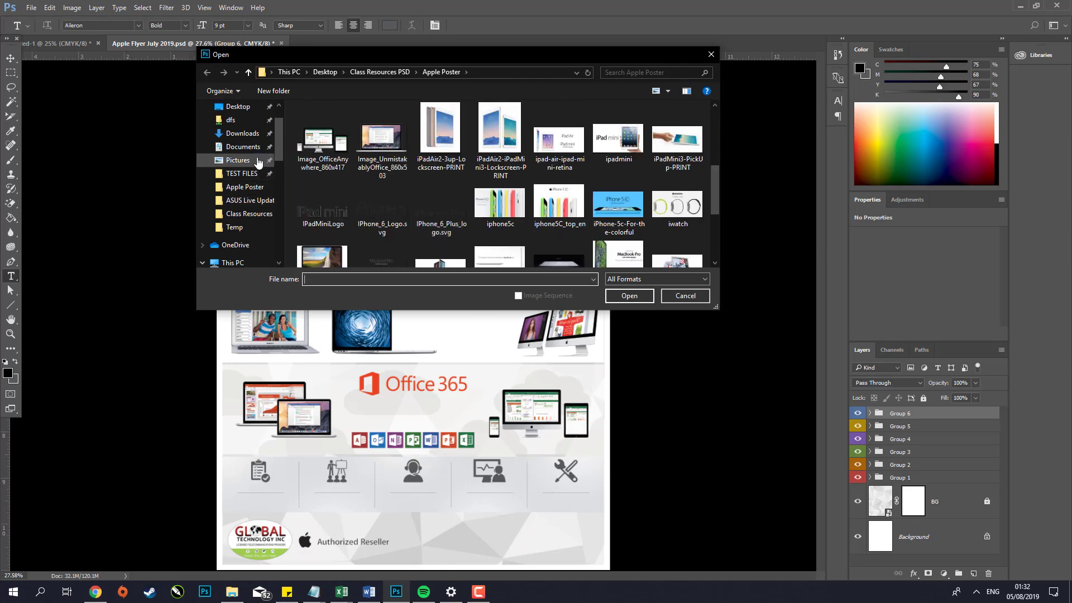
pyautogui.click(253, 163)
pyautogui.scroll(-10, 471, 185)
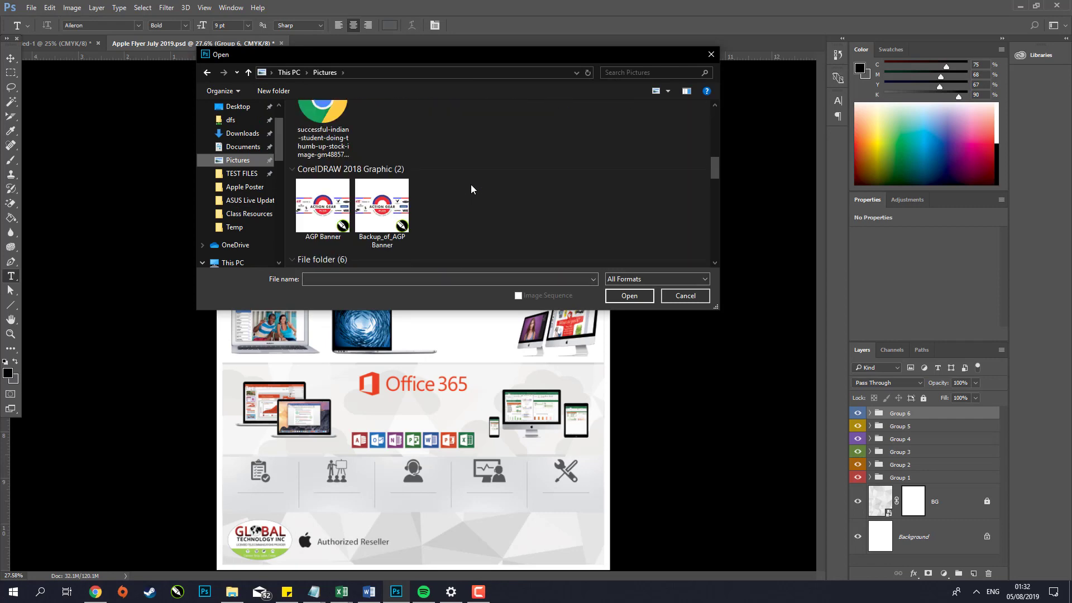
pyautogui.scroll(-8, 471, 185)
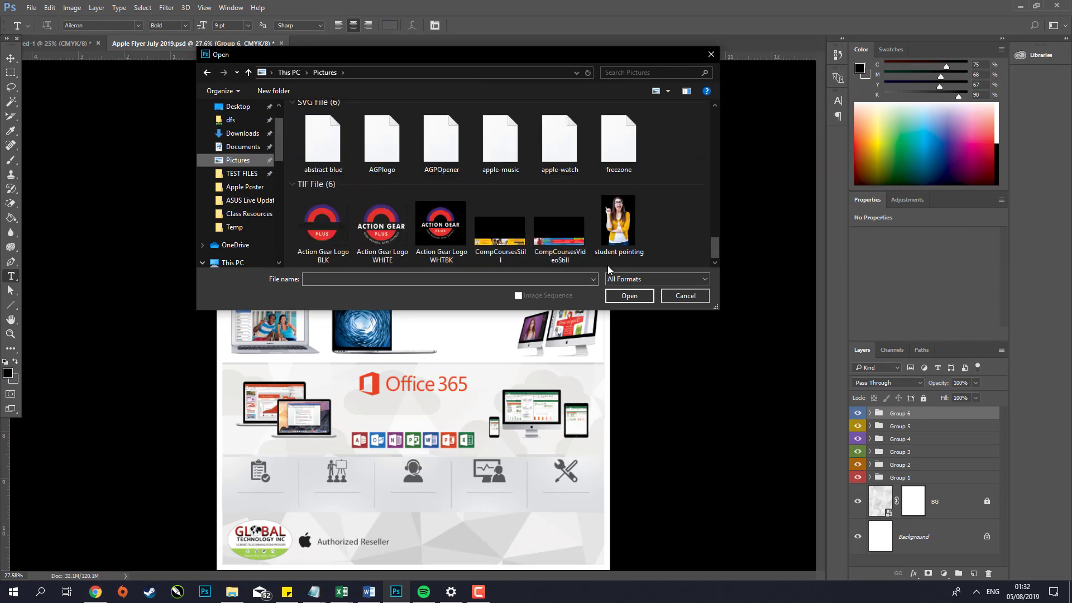
pyautogui.scroll(4, 525, 236)
pyautogui.scroll(12, 525, 229)
pyautogui.scroll(-3, 523, 222)
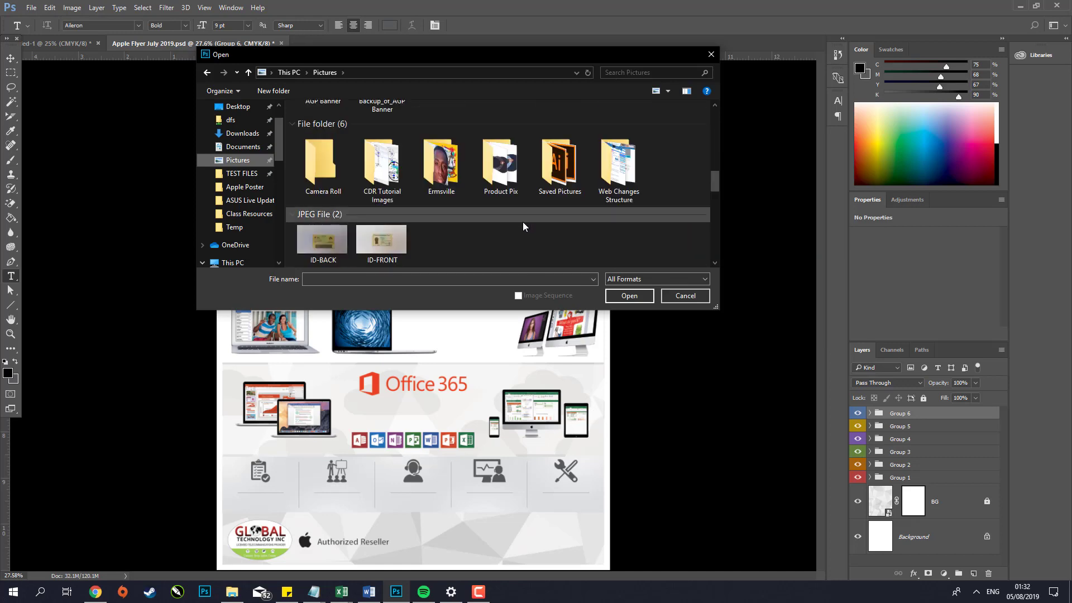
pyautogui.scroll(10, 495, 206)
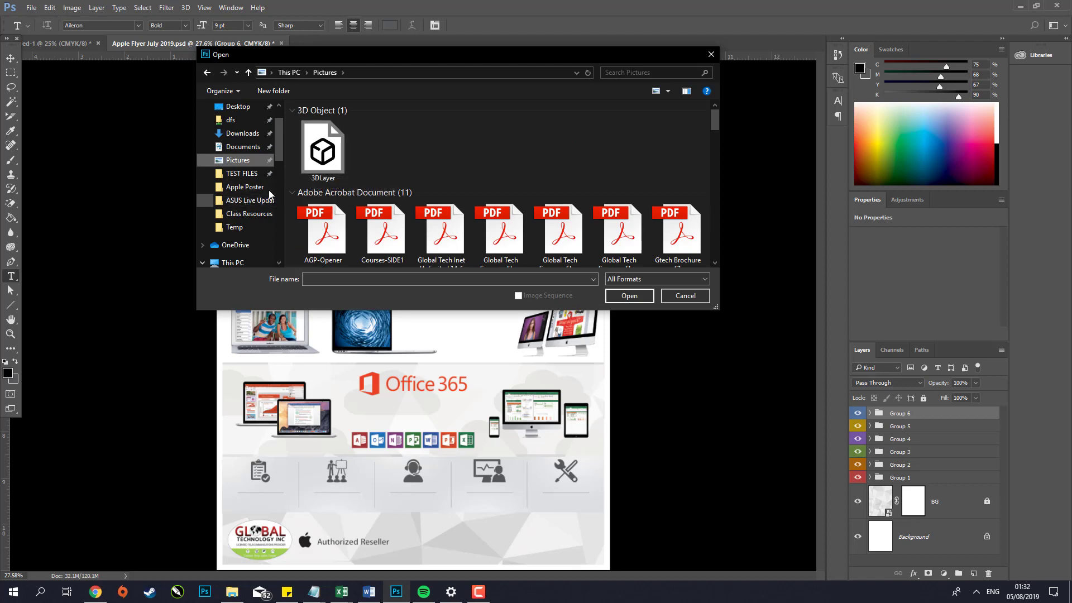
pyautogui.scroll(1, 269, 190)
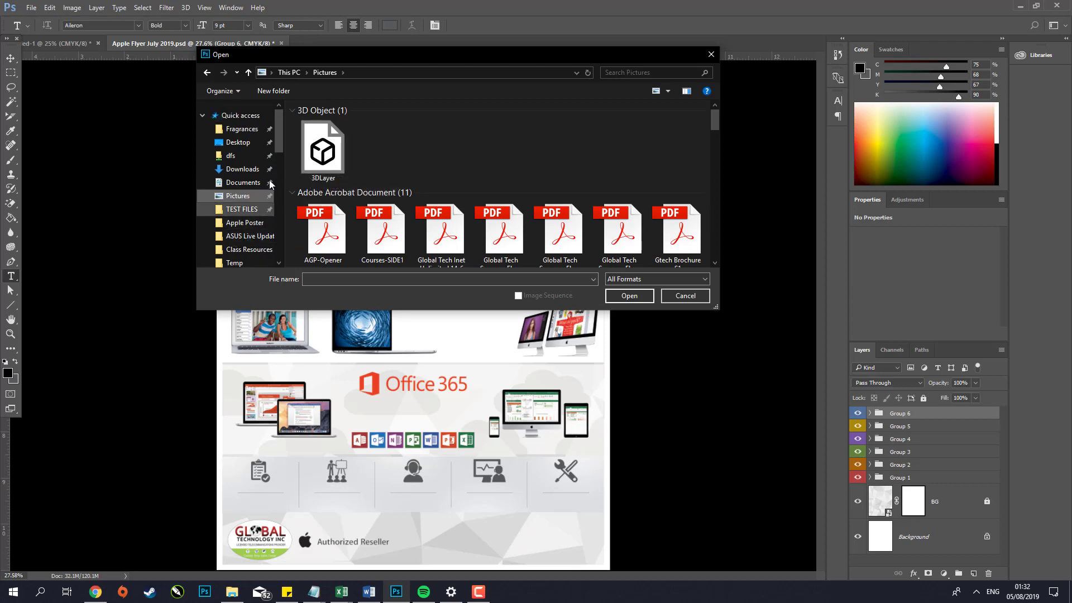
# - Open the image apple-devices.jpg from the Downloads folder
pyautogui.click(242, 168)
pyautogui.scroll(-5, 453, 189)
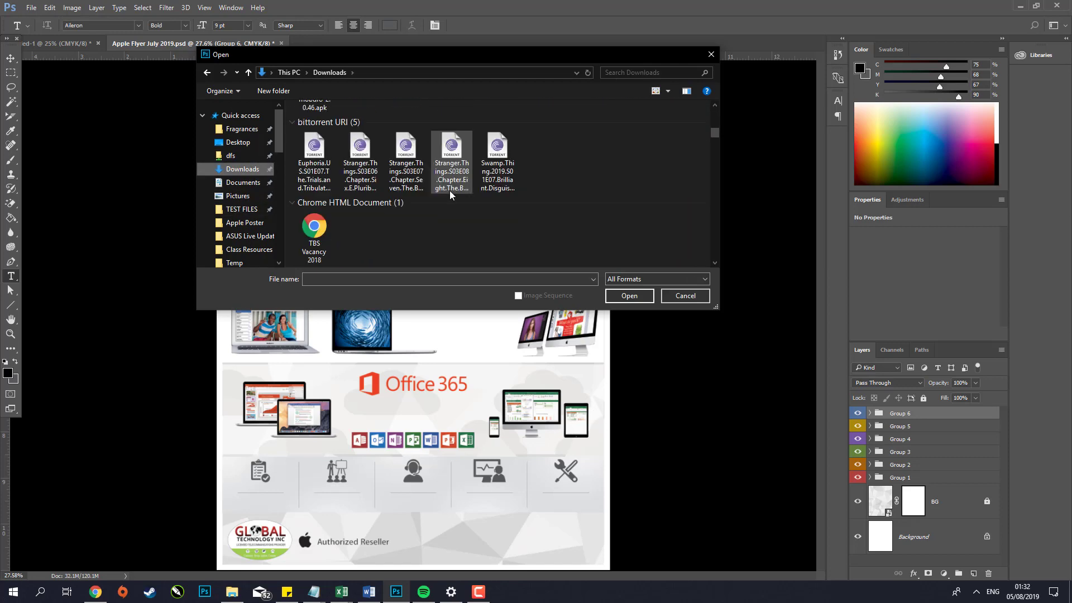
pyautogui.scroll(-10, 450, 190)
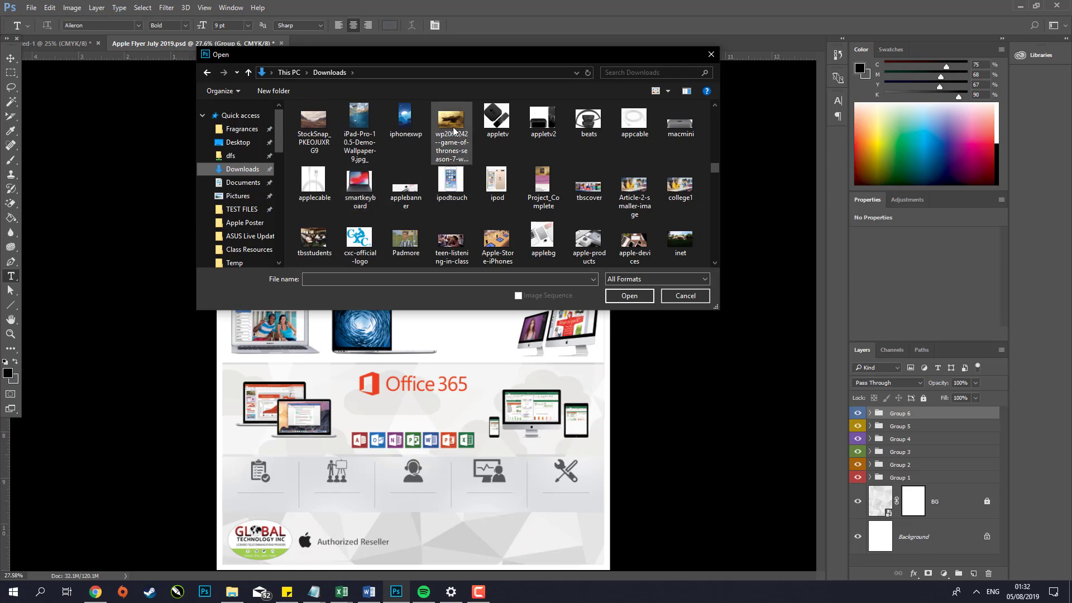
pyautogui.doubleClick(633, 248)
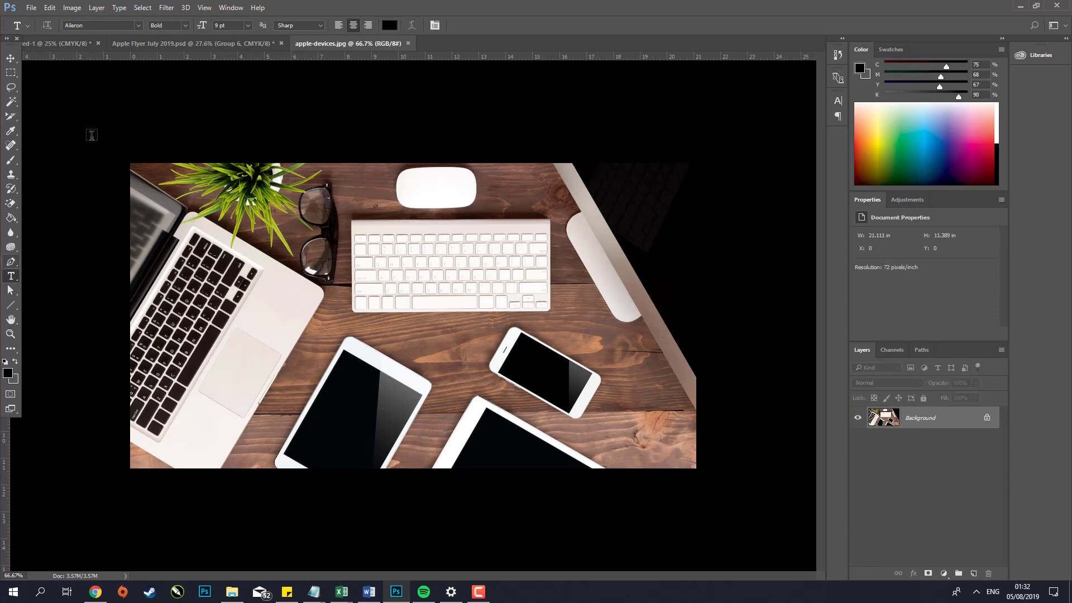
# - Set the text font to Open Sans and the font size to 72 pt
pyautogui.click(140, 25)
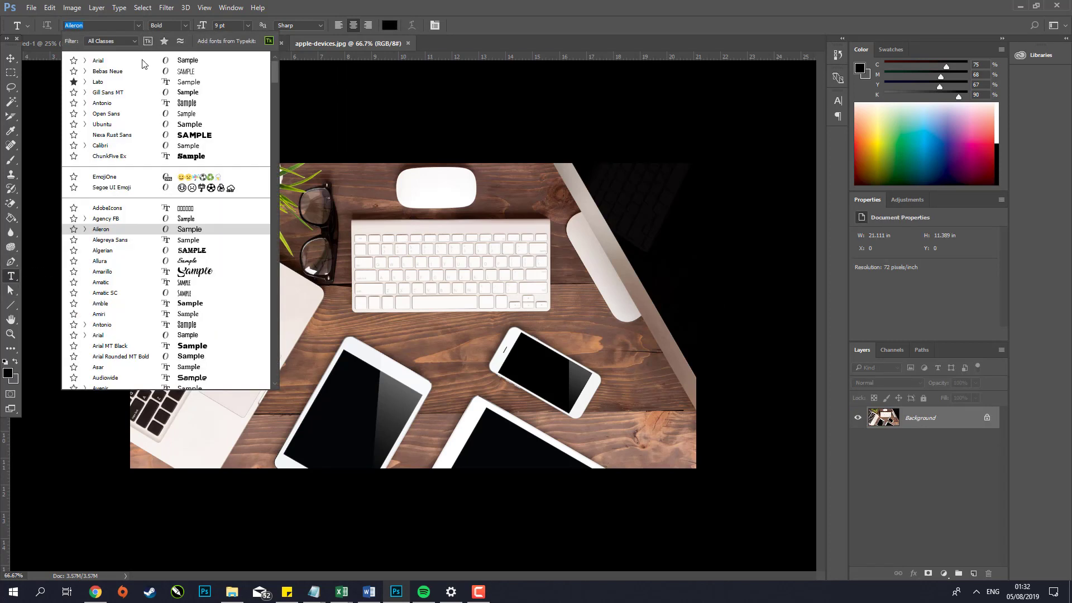
pyautogui.click(123, 113)
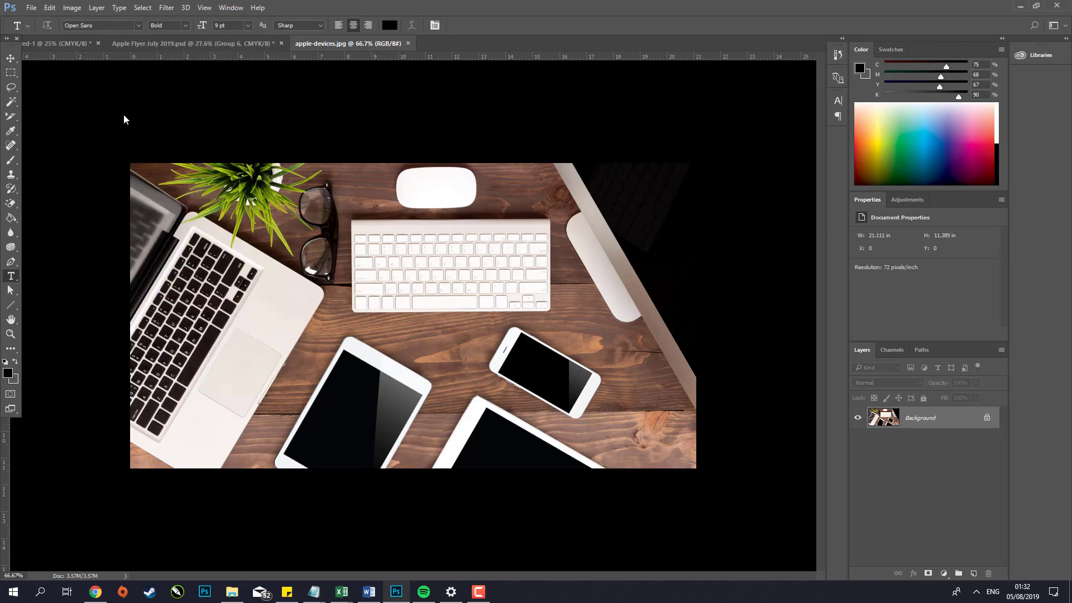
pyautogui.click(248, 25)
pyautogui.click(240, 226)
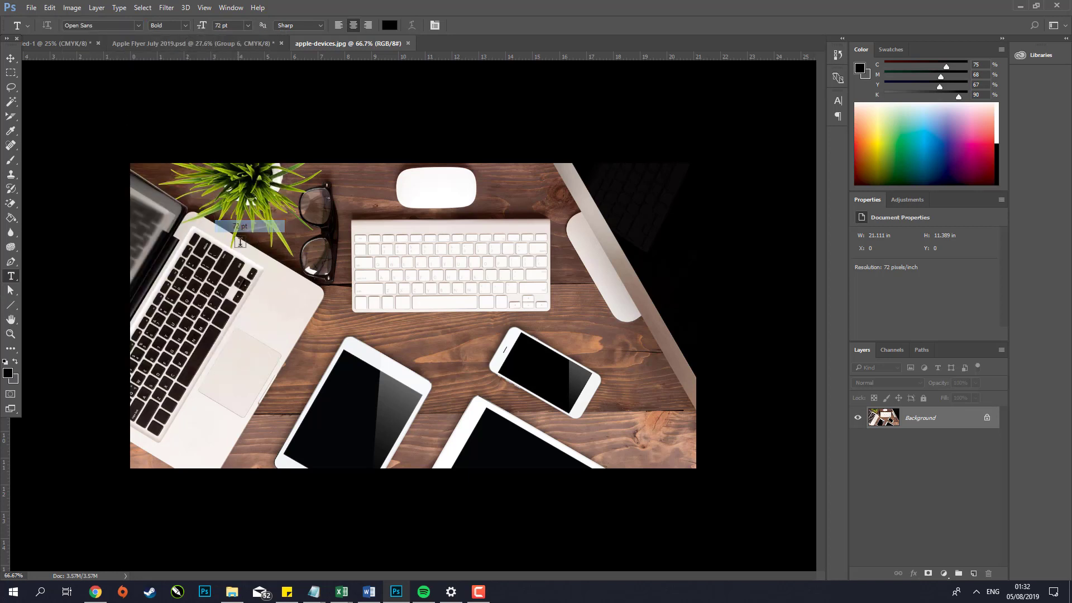
# - Create a horizontal type mask reading APPLE PRODUCTS across the laptop and commit it as a selection
pyautogui.rightClick(11, 276)
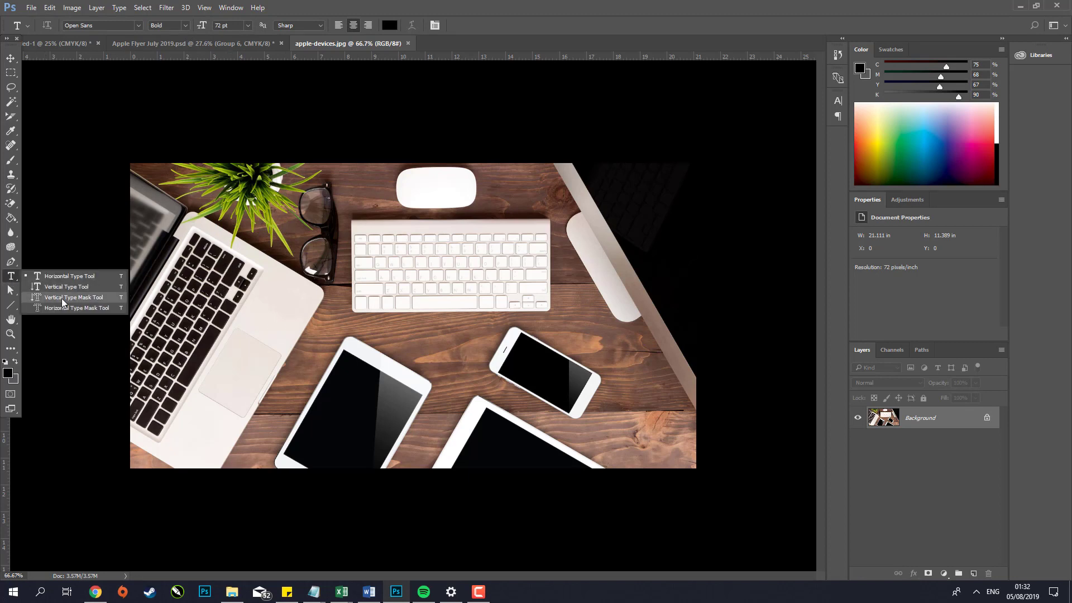
pyautogui.click(64, 307)
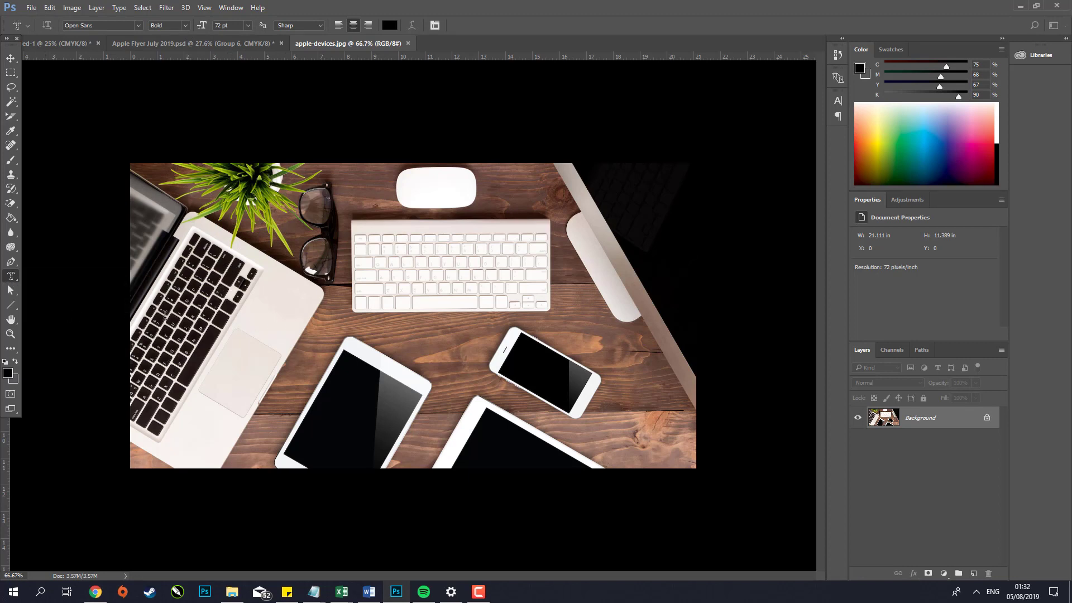
pyautogui.click(216, 323)
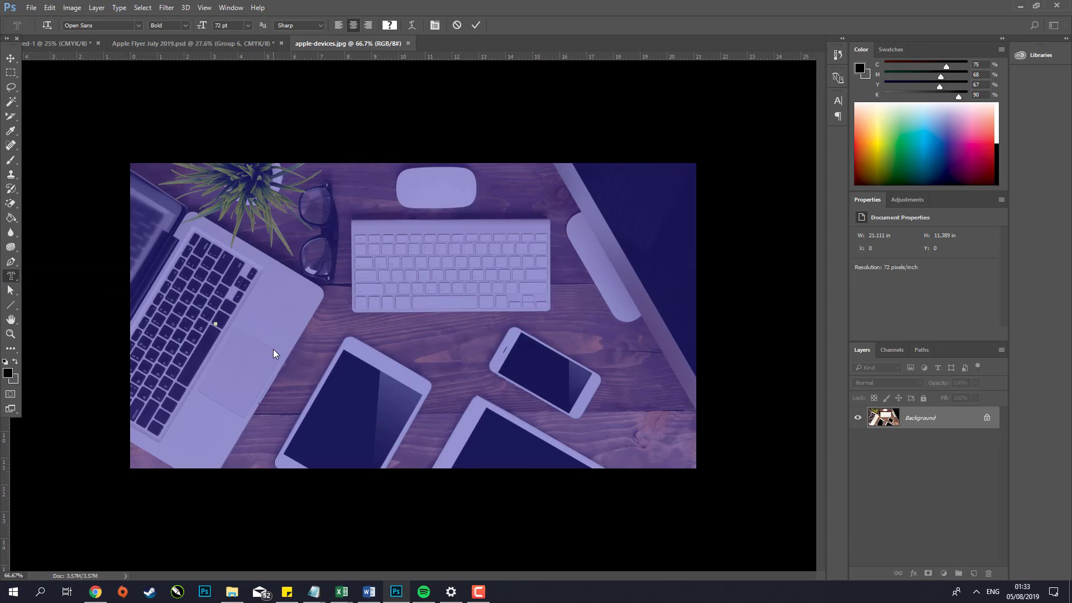
pyautogui.write('APPLE PR')
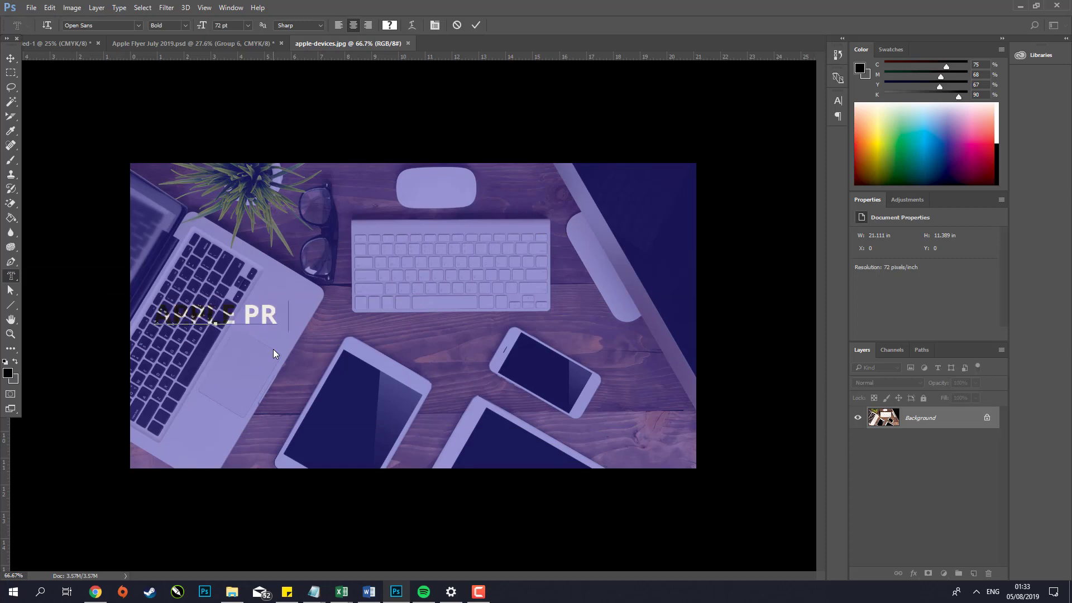
pyautogui.write('ODUCTS')
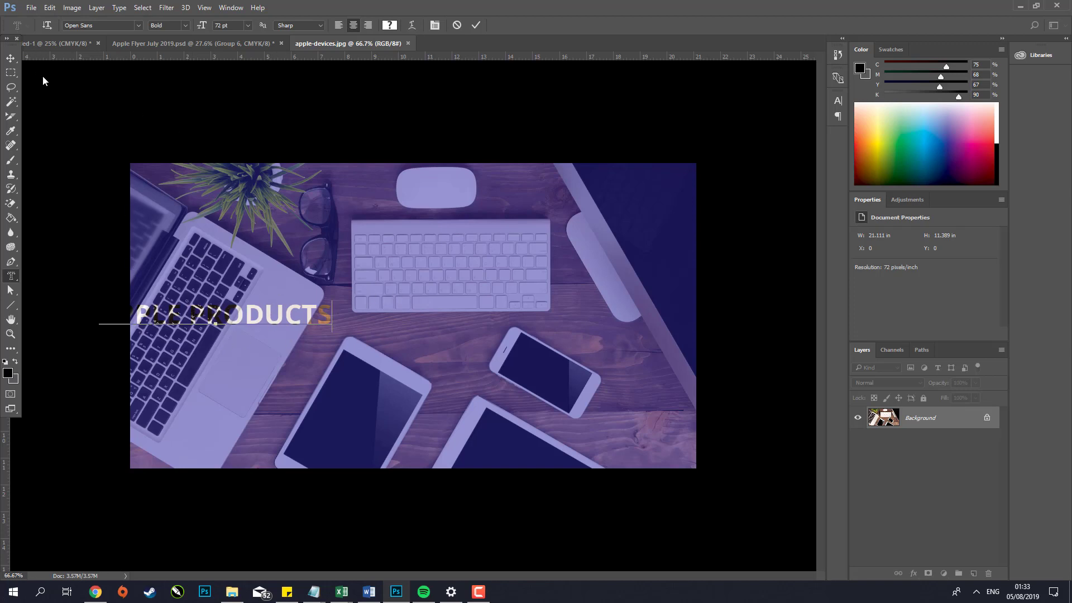
pyautogui.click(10, 59)
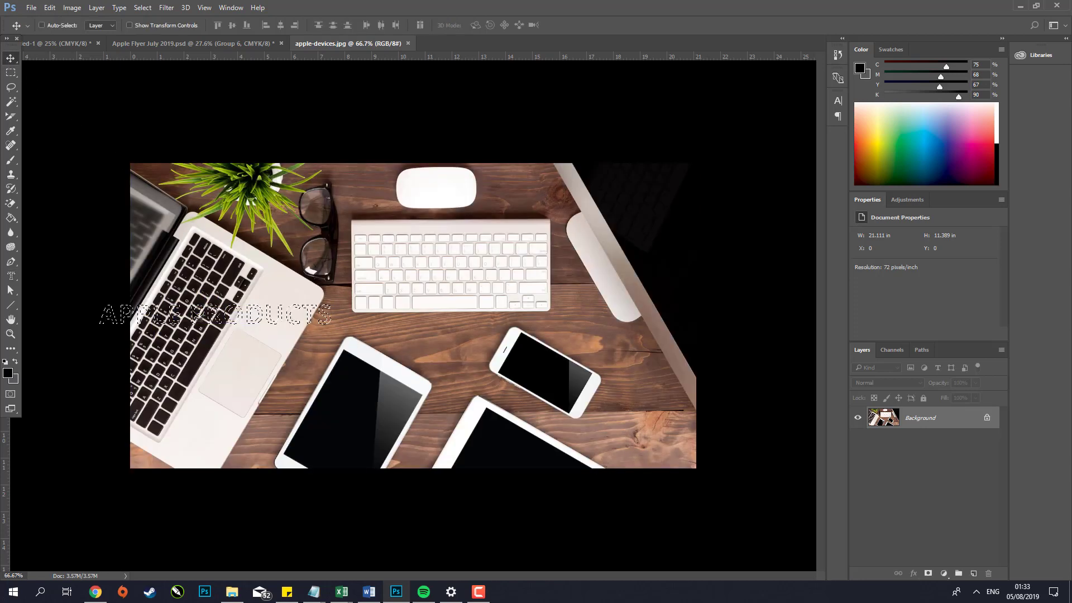
# - Move the APPLE PRODUCTS selection onto the wood below the keyboard and try enlarging it with a transform
pyautogui.click(11, 72)
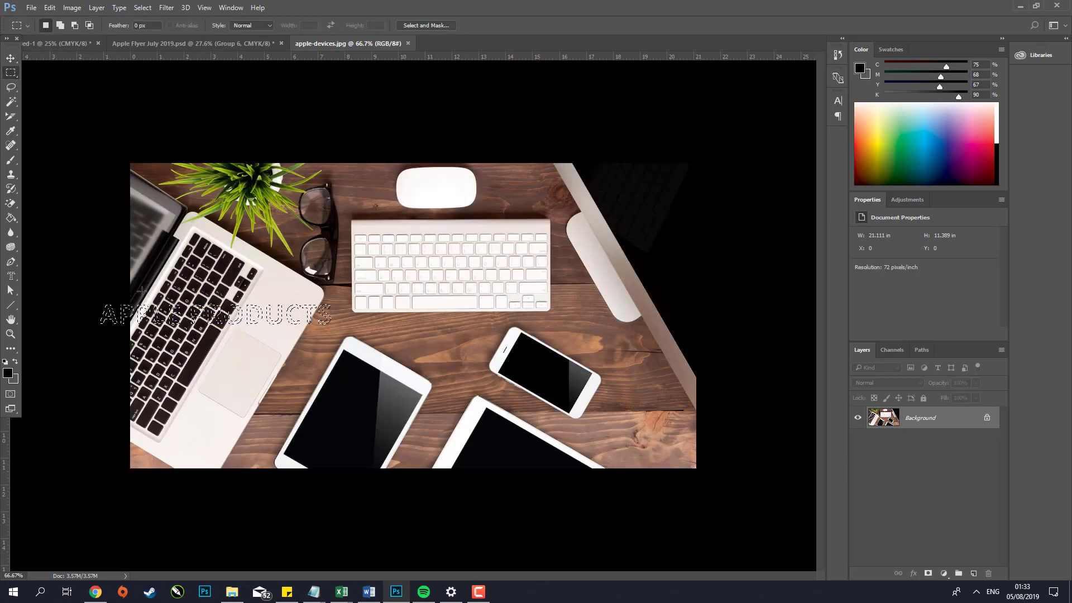
pyautogui.moveTo(175, 319); pyautogui.dragTo(378, 326)
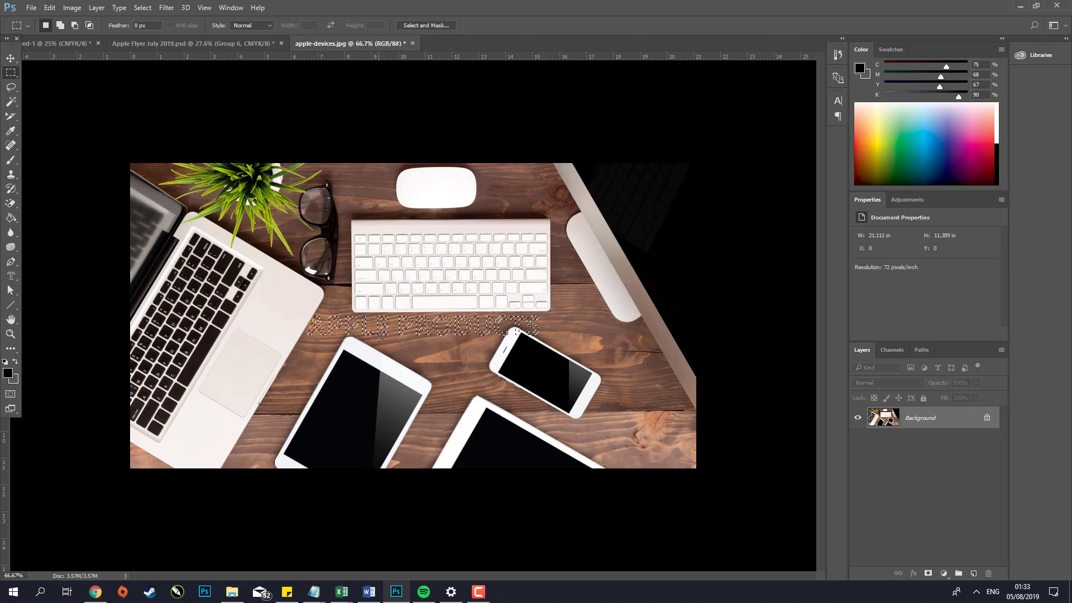
pyautogui.hotkey('ctrl', 't')
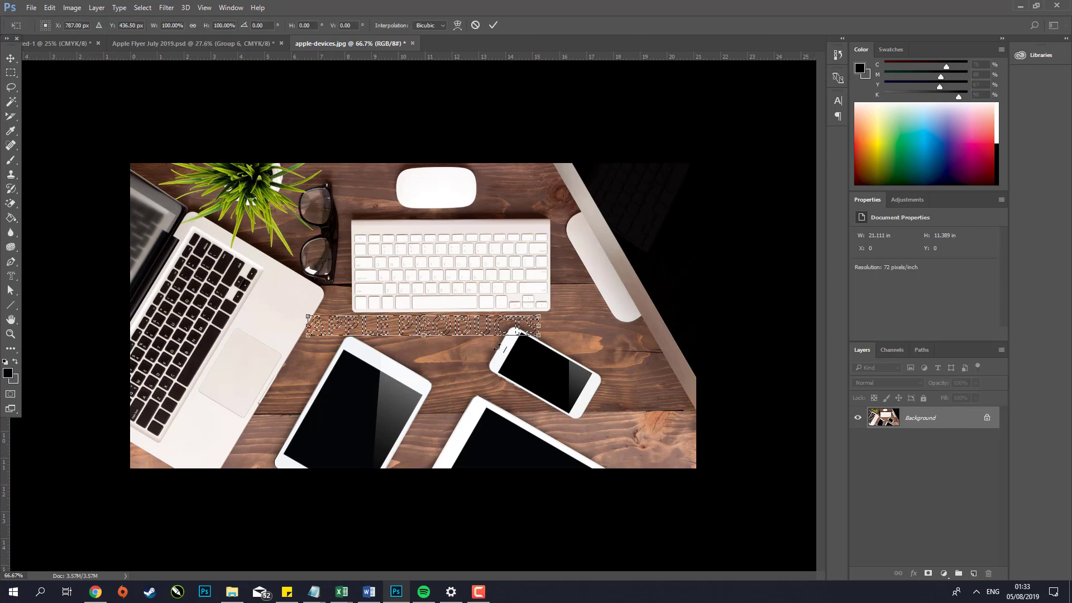
pyautogui.moveTo(538, 336); pyautogui.dragTo(626, 402)
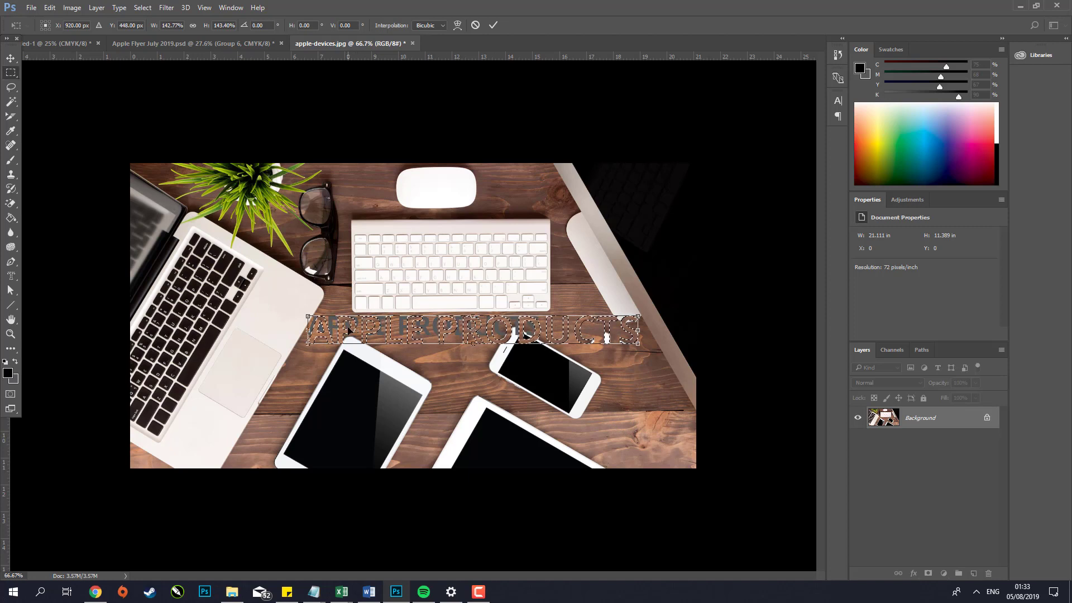
pyautogui.press('Escape')
# - Unlock the Background layer, retry enlarging the lettering selection with a transform, and clear the selection
pyautogui.click(987, 417)
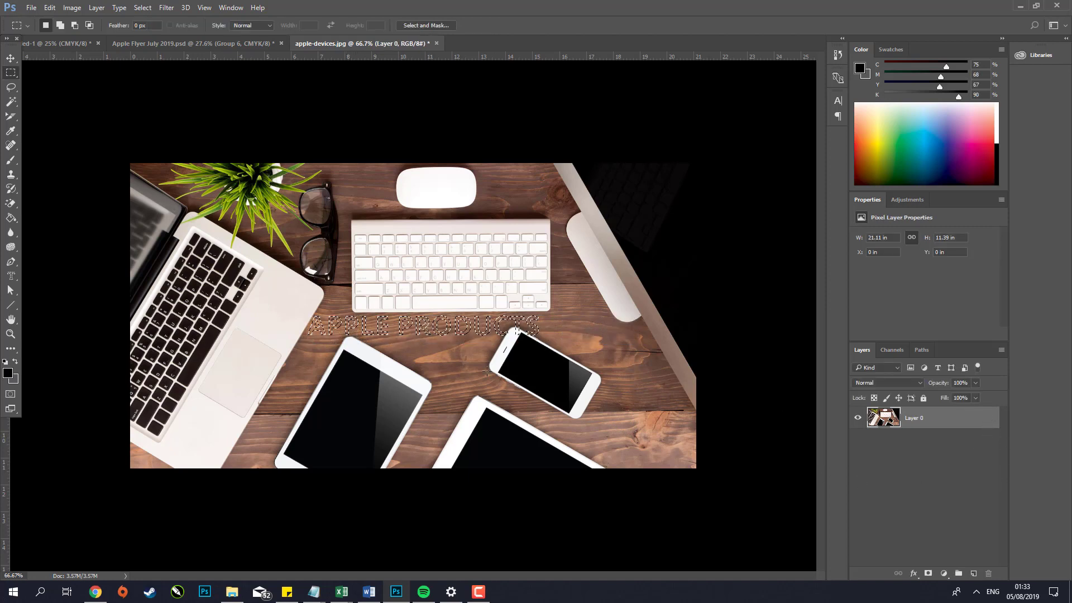
pyautogui.hotkey('ctrl', 't')
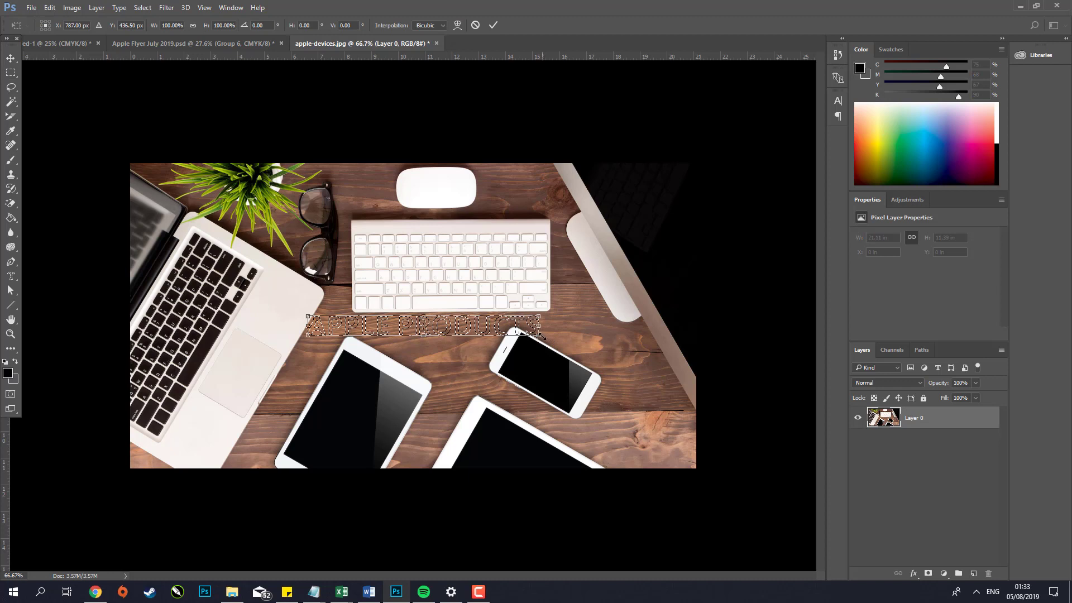
pyautogui.moveTo(541, 337); pyautogui.dragTo(634, 432)
pyautogui.hotkey('ctrl', 'z')
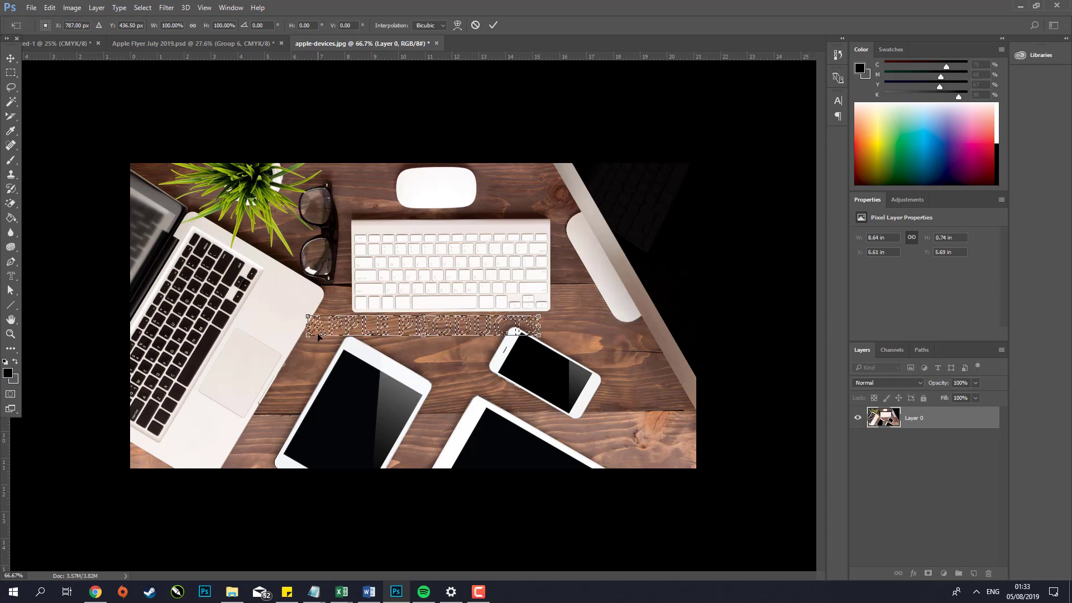
pyautogui.press('Escape')
pyautogui.hotkey('ctrl', 'd')
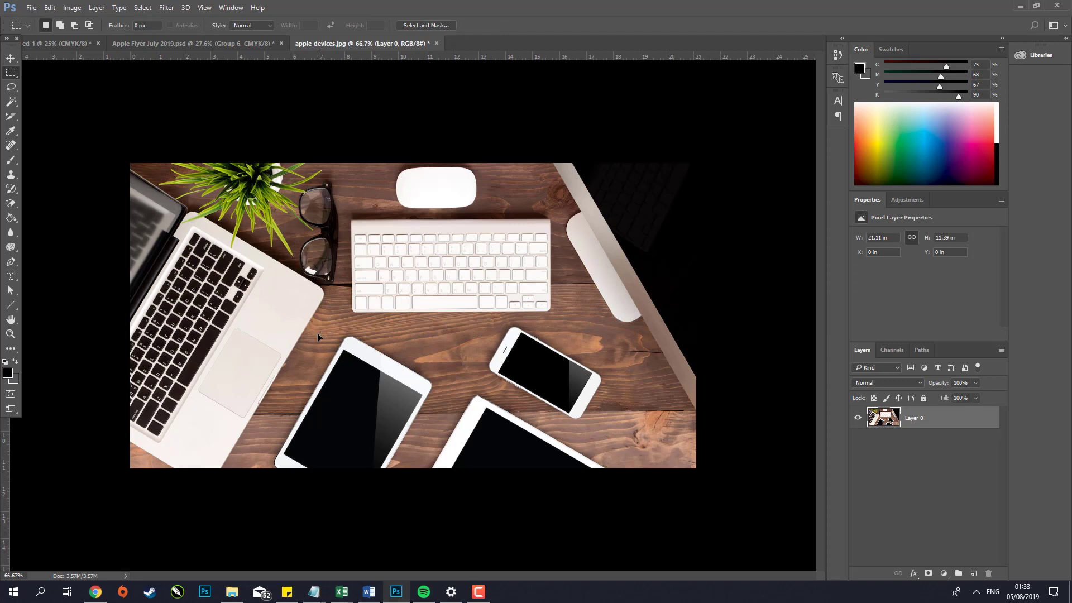
# - Start a new type mask at 120 pt below the keyboard, reading APPLE in capitals
pyautogui.click(10, 276)
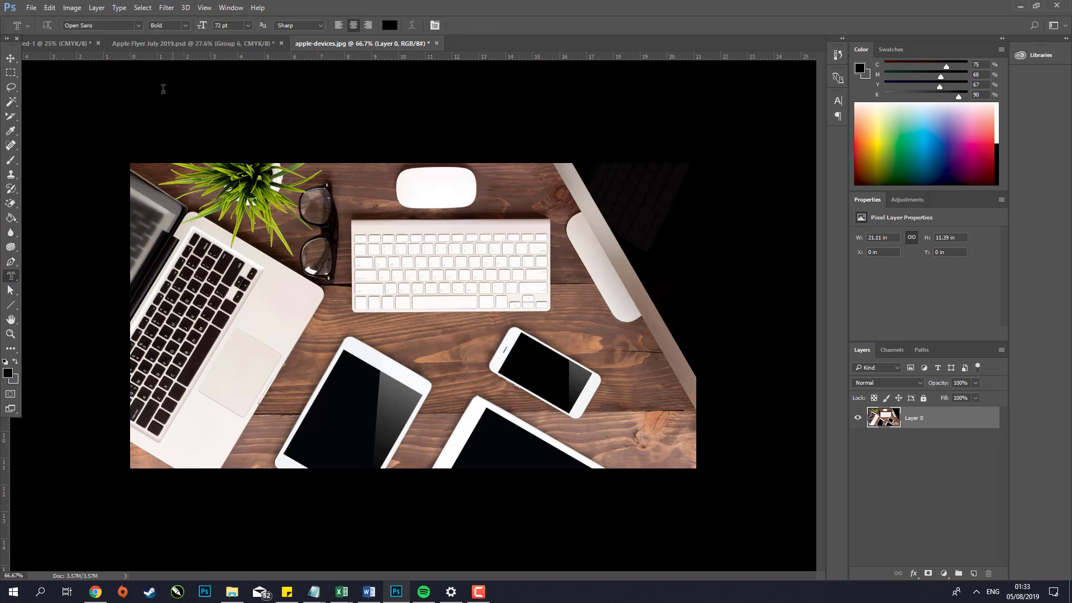
pyautogui.click(247, 24)
pyautogui.click(235, 26)
pyautogui.write('120')
pyautogui.press('Return')
pyautogui.click(378, 357)
pyautogui.write('apple')
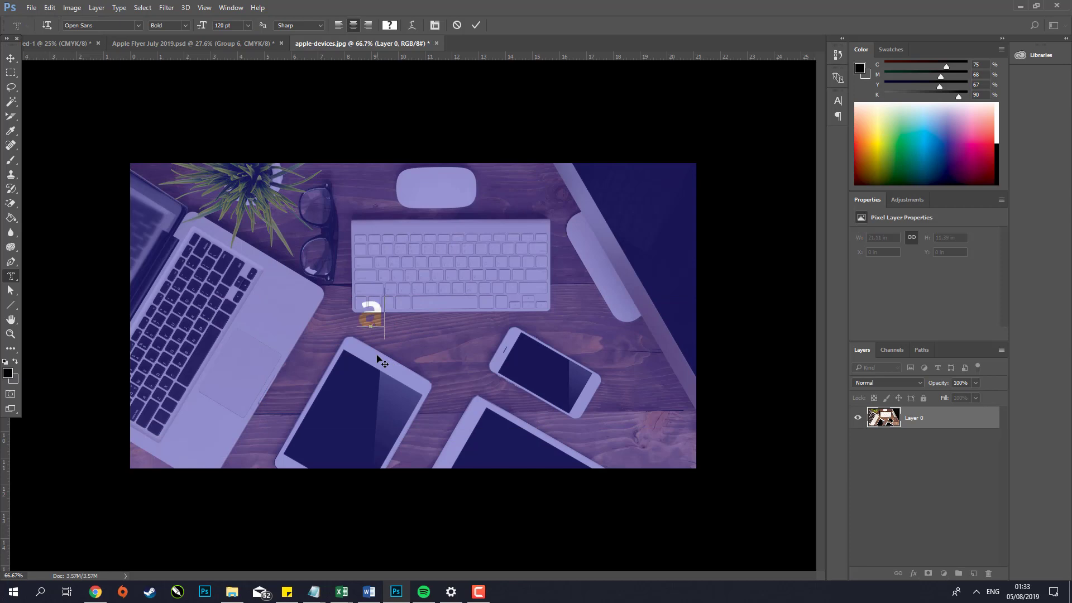
pyautogui.press('BackSpace')
pyautogui.press('BackSpace')
pyautogui.press('BackSpace')
pyautogui.press('BackSpace')
pyautogui.press('BackSpace')
pyautogui.write('APPLE')
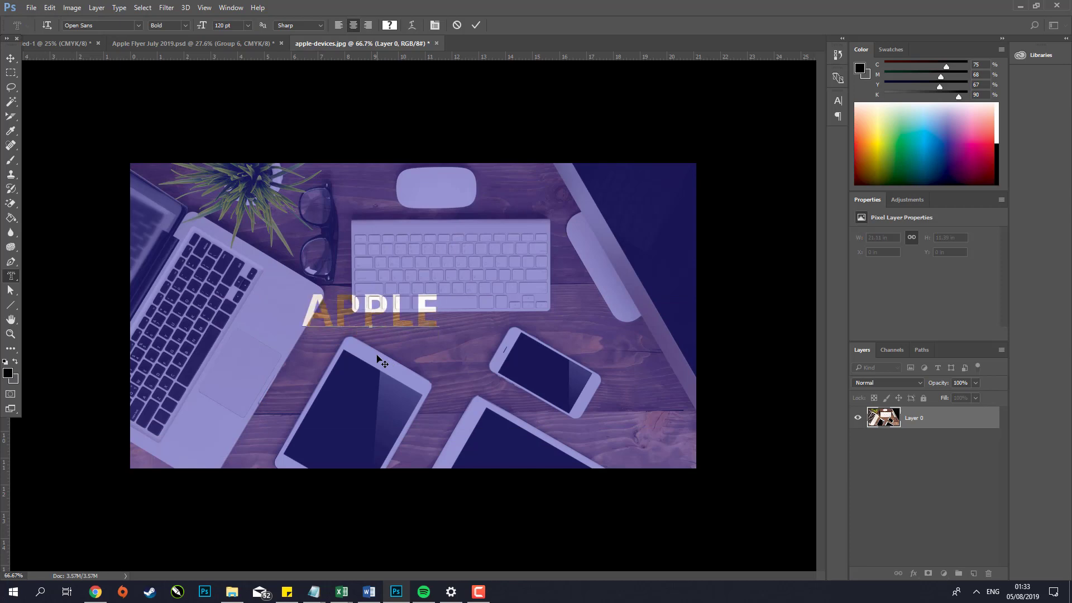
# - Enlarge the APPLE mask text to 200 pt and extend it to read APPLE PRODUCTS
pyautogui.hotkey('ctrl', 'a')
pyautogui.click(233, 25)
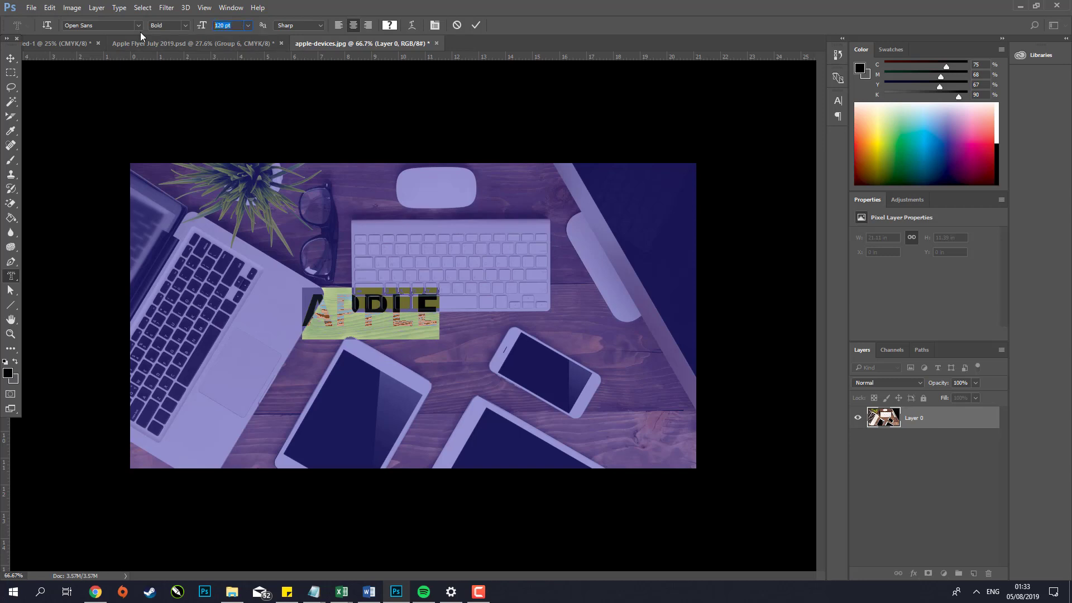
pyautogui.write('200')
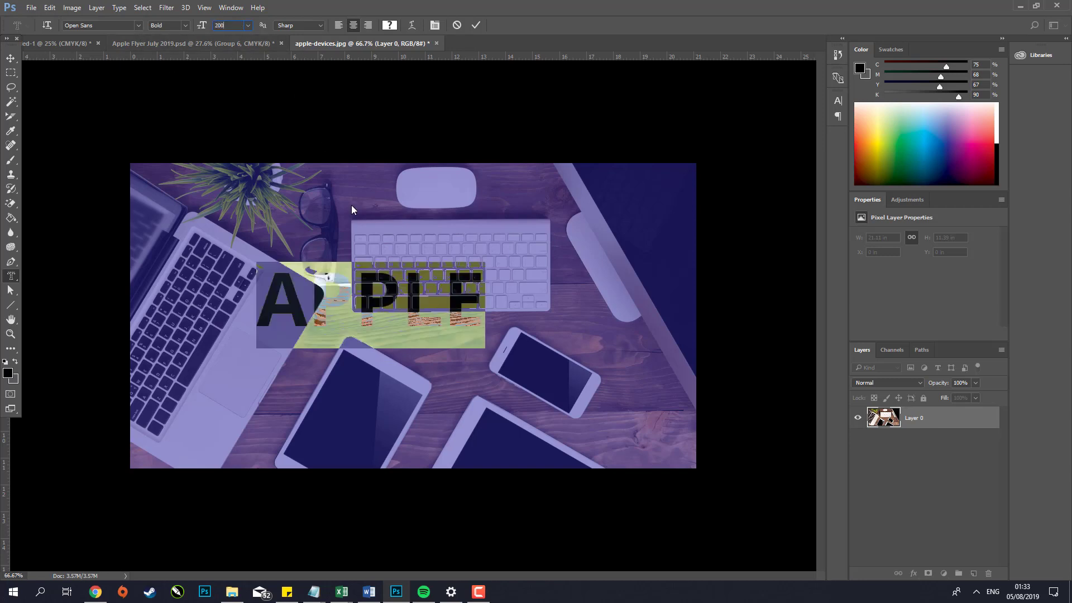
pyautogui.click(468, 301)
pyautogui.write('PR')
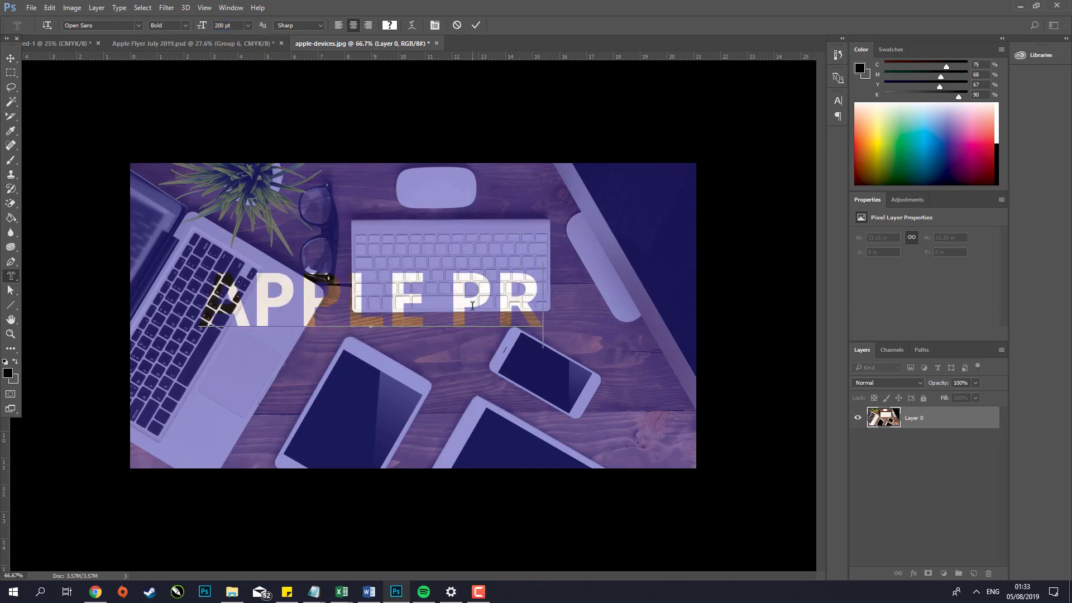
pyautogui.write('ODUCTS')
# - Set the APPLE PRODUCTS mask text to 150 pt and centre the resulting selection across the image
pyautogui.hotkey('ctrl', 'a')
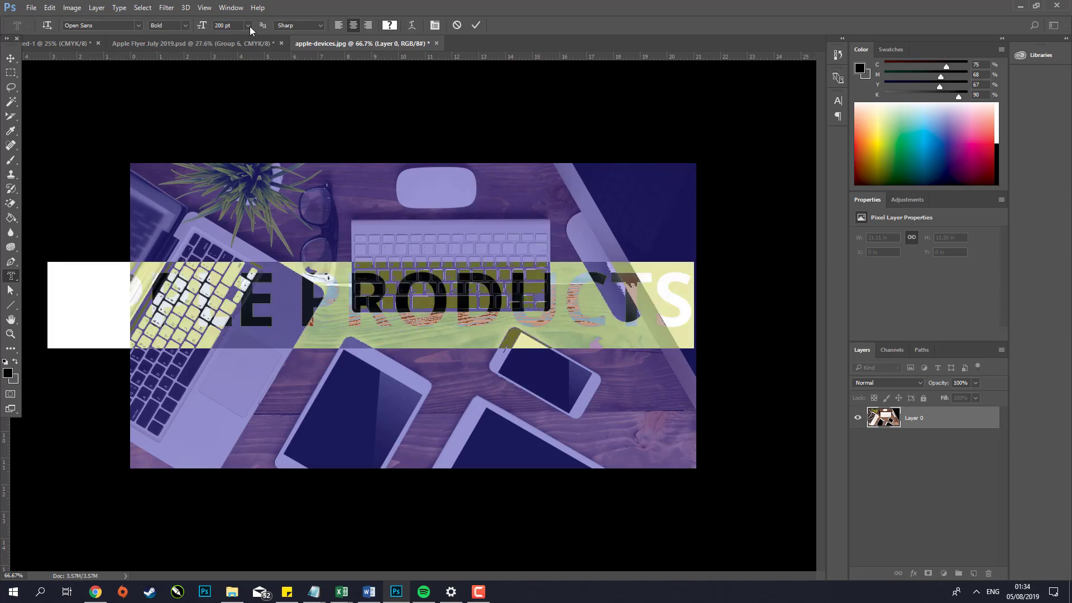
pyautogui.write('150')
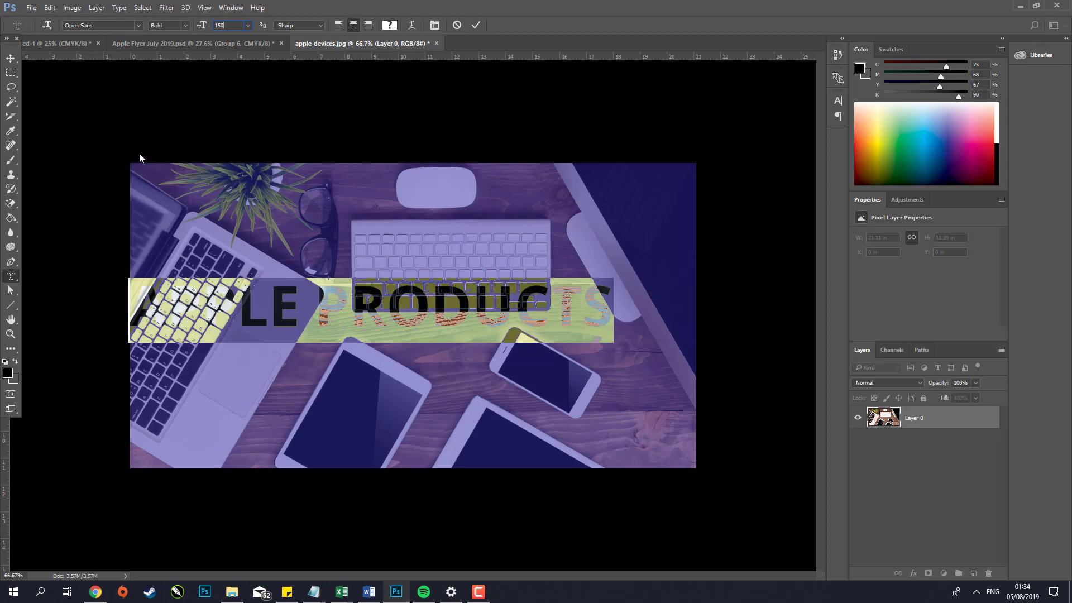
pyautogui.click(12, 72)
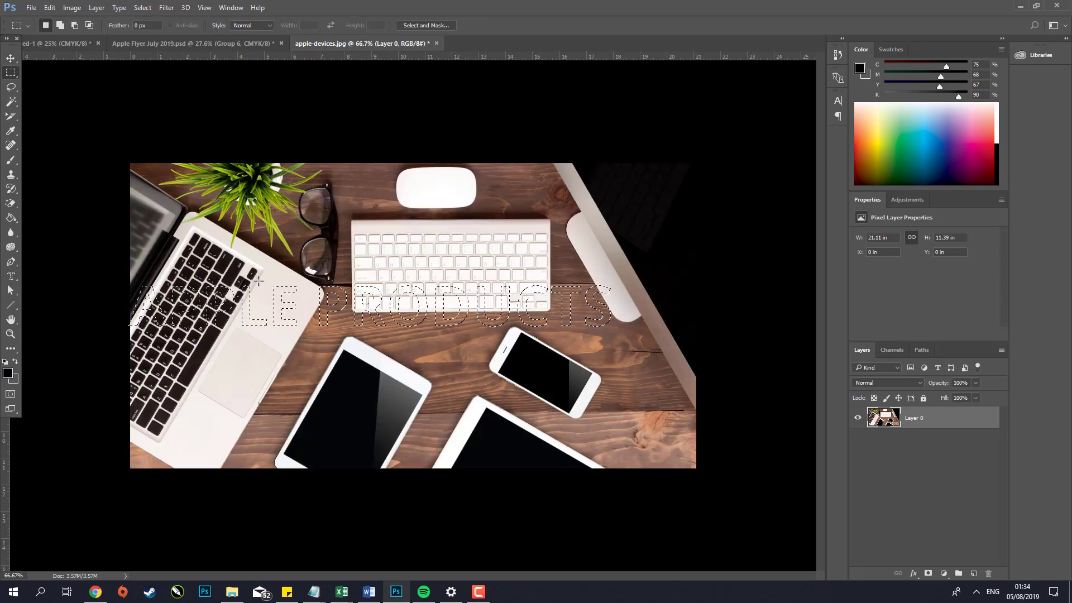
pyautogui.moveTo(285, 311); pyautogui.dragTo(329, 320)
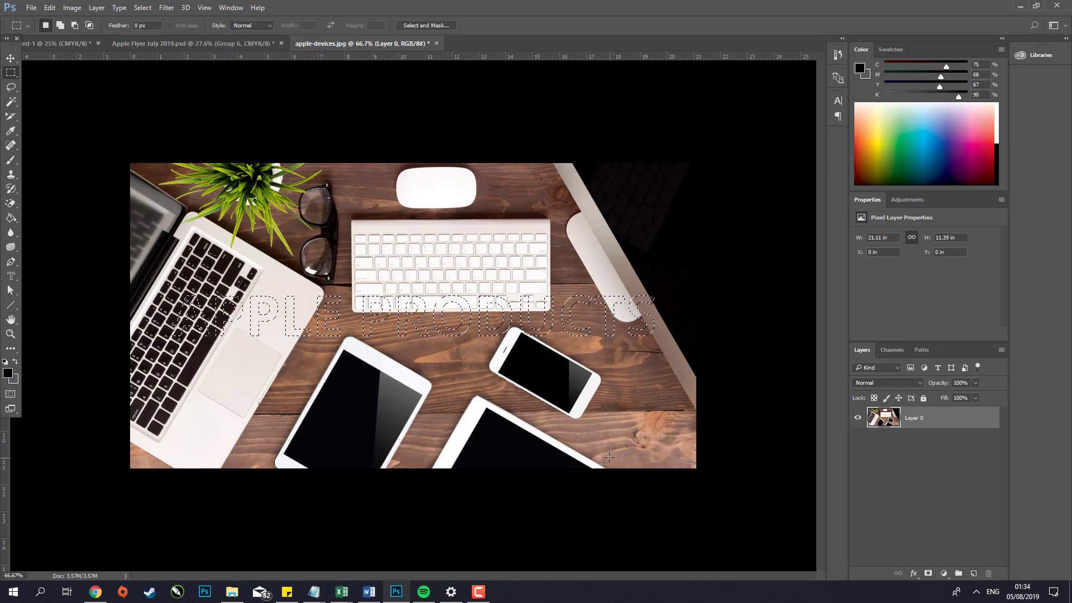
# - Add a layer mask from the APPLE PRODUCTS selection, inspect the cut-out lettering up close, and undo the mask
pyautogui.click(928, 574)
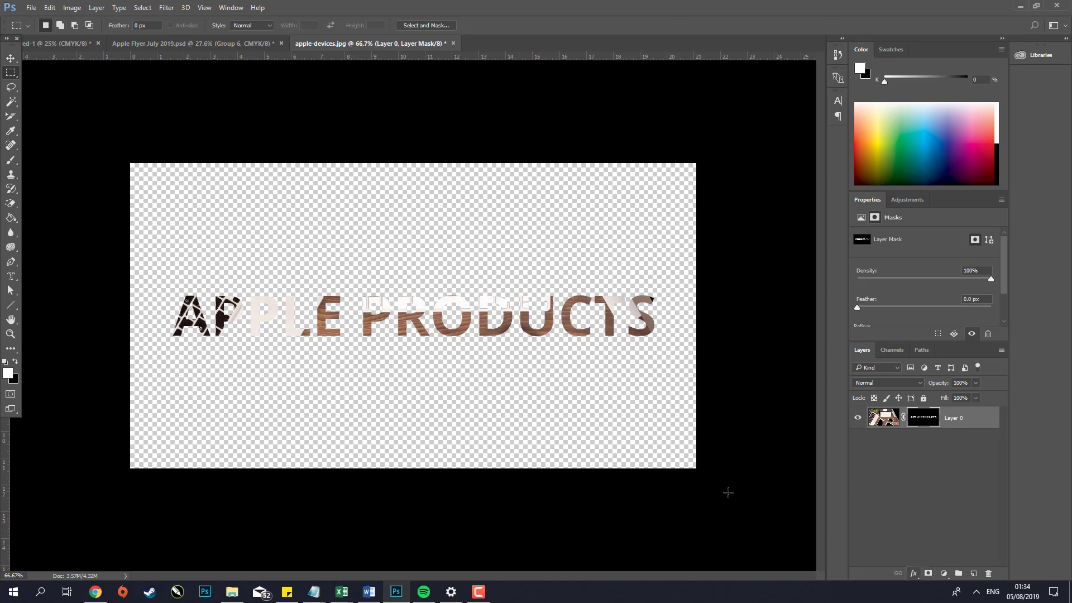
pyautogui.press('z')
pyautogui.click(349, 333)
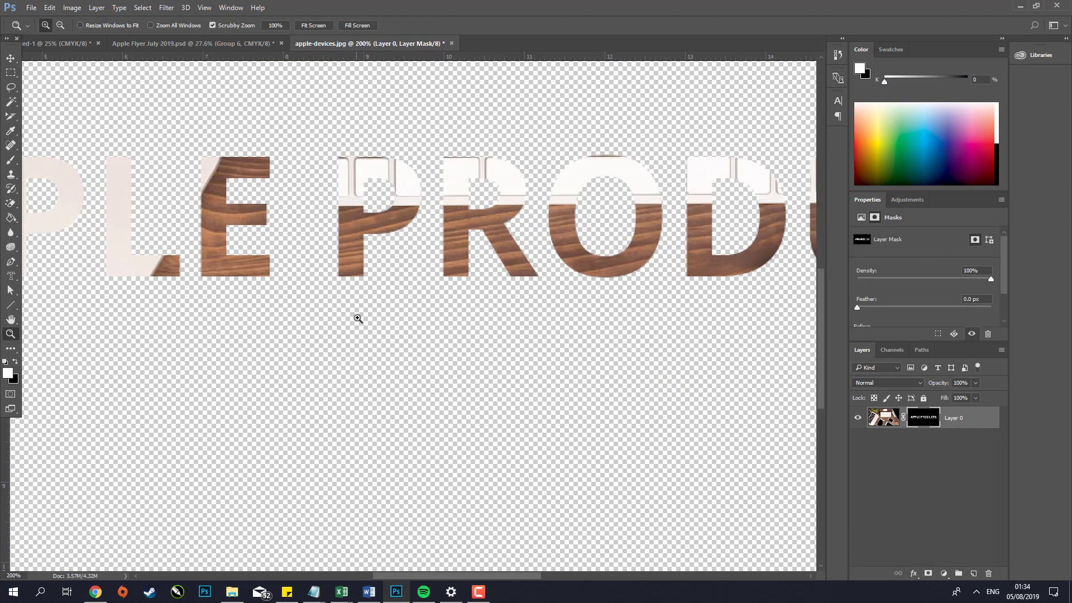
pyautogui.scroll(-3, 361, 326)
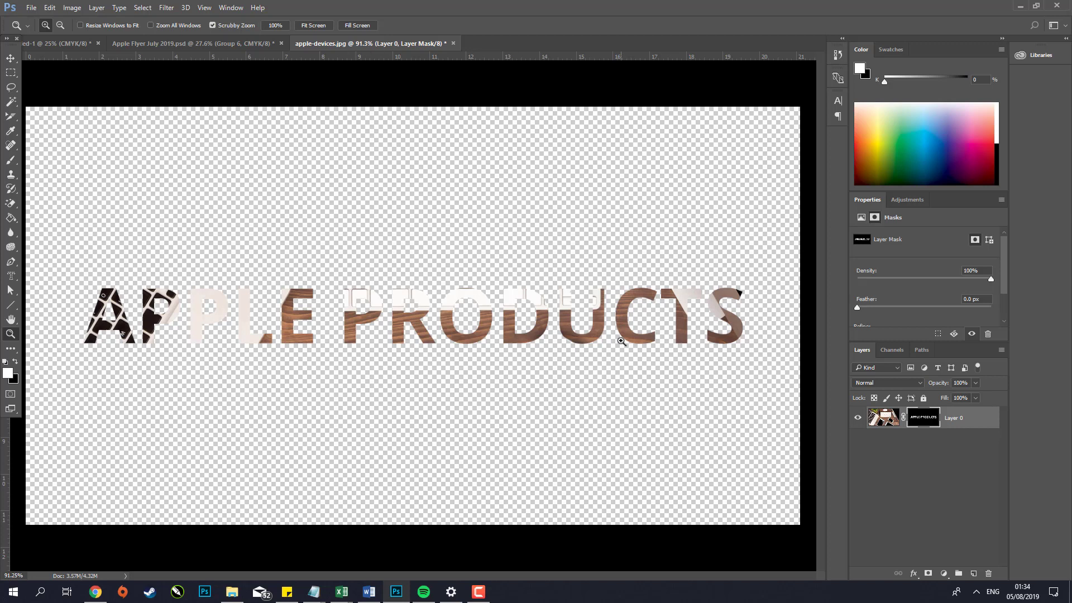
pyautogui.hotkey('ctrl', 'z')
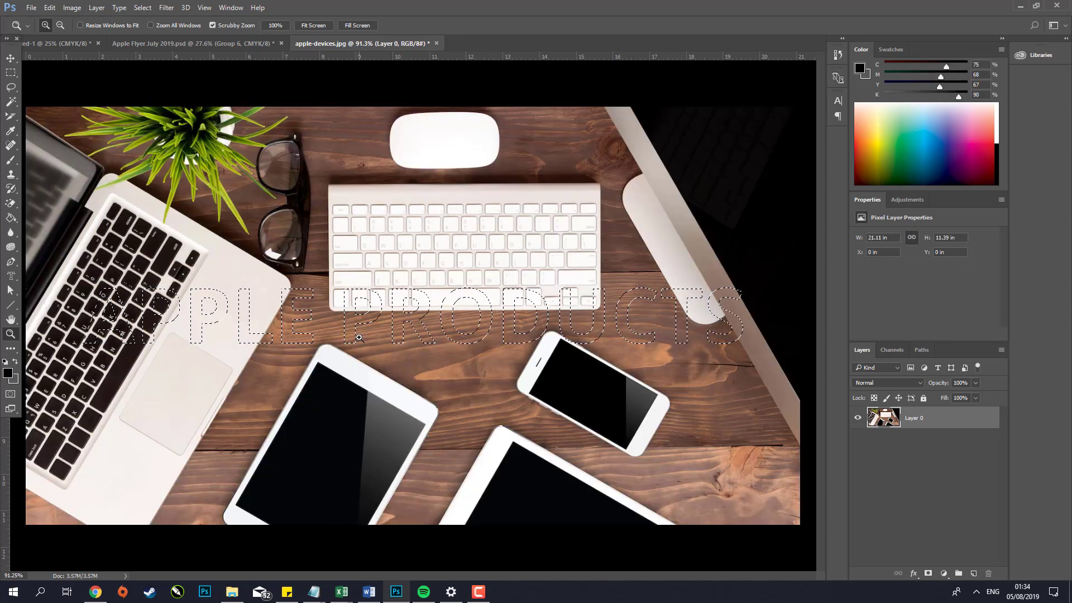
# - Darken the selected lettering with a Levels midtone value of 0.61 and undo the adjustment
pyautogui.click(70, 8)
pyautogui.moveTo(112, 36)
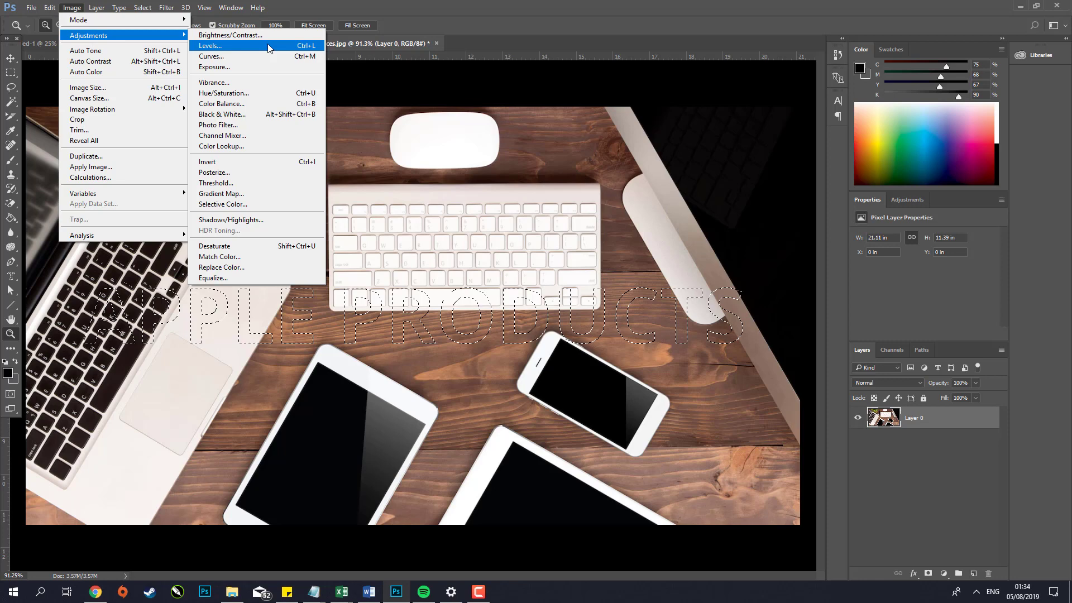
pyautogui.click(236, 50)
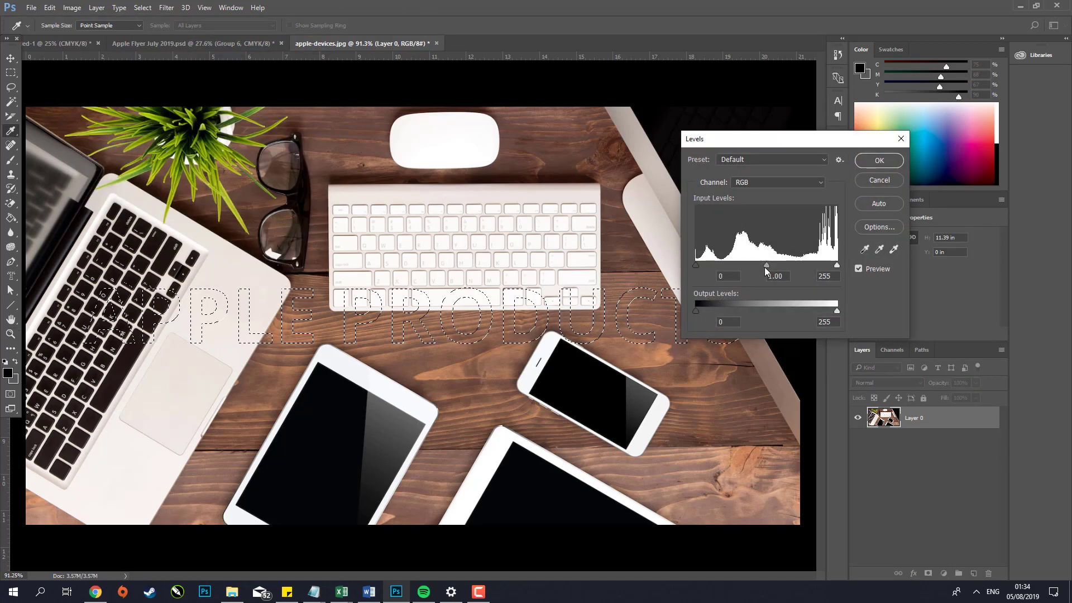
pyautogui.moveTo(765, 265); pyautogui.dragTo(789, 266)
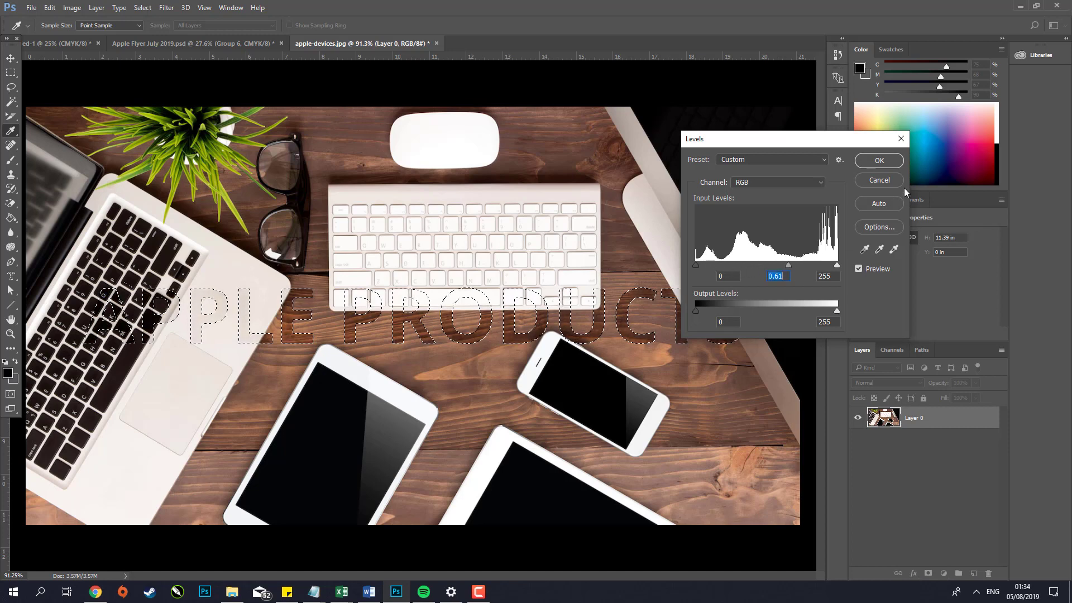
pyautogui.click(889, 166)
pyautogui.hotkey('ctrl', 'd')
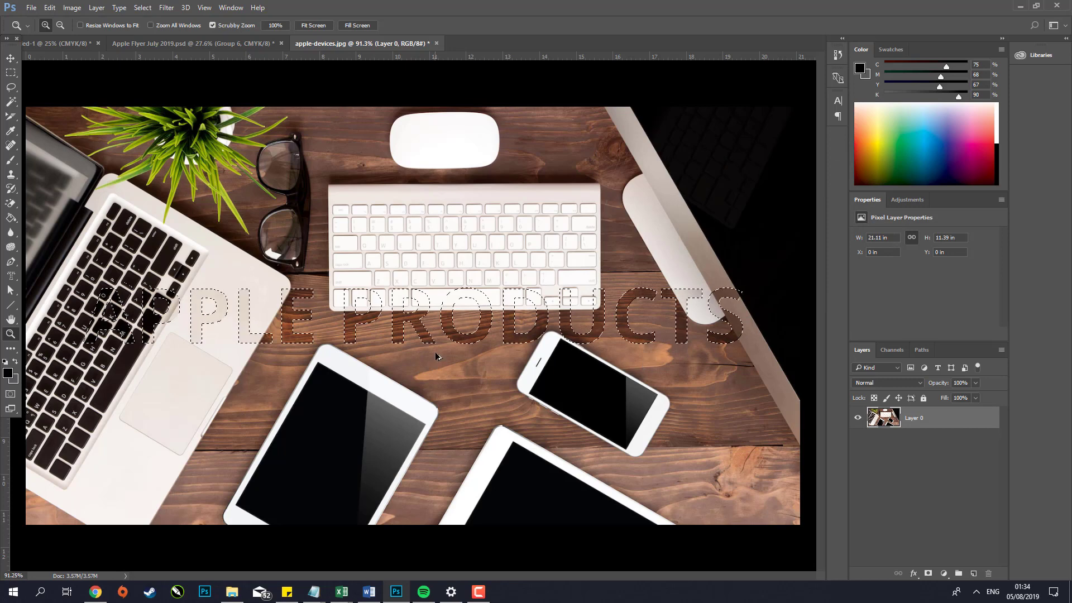
pyautogui.hotkey('ctrl', 'shift', 'd')
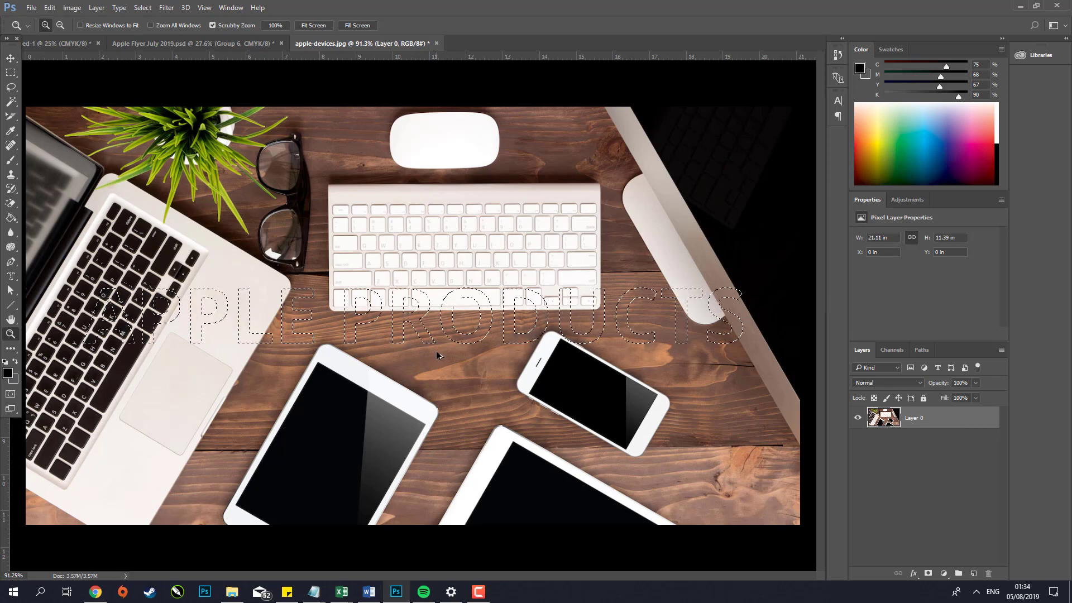
# - Try the Soft Light blend mode on the photo layer and undo it
pyautogui.click(897, 384)
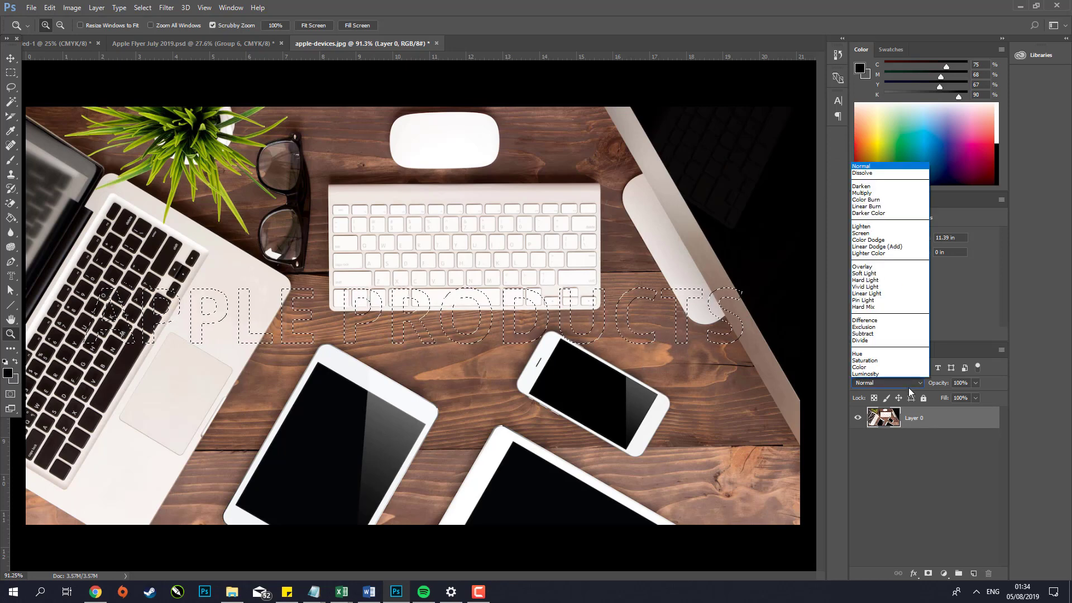
pyautogui.click(881, 275)
pyautogui.hotkey('ctrl', 'z')
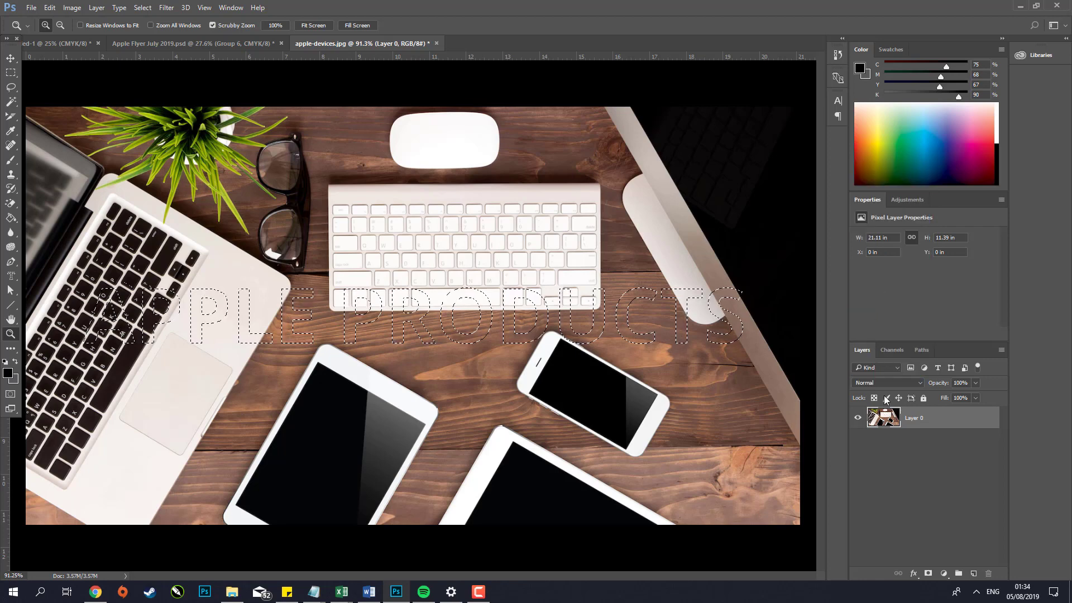
pyautogui.click(71, 7)
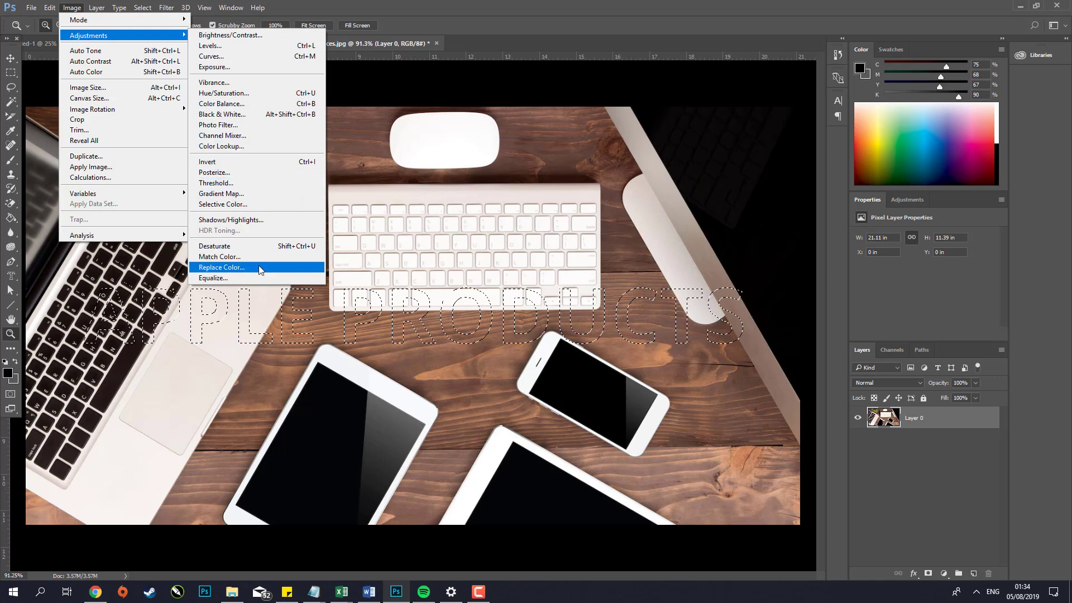
pyautogui.click(557, 2)
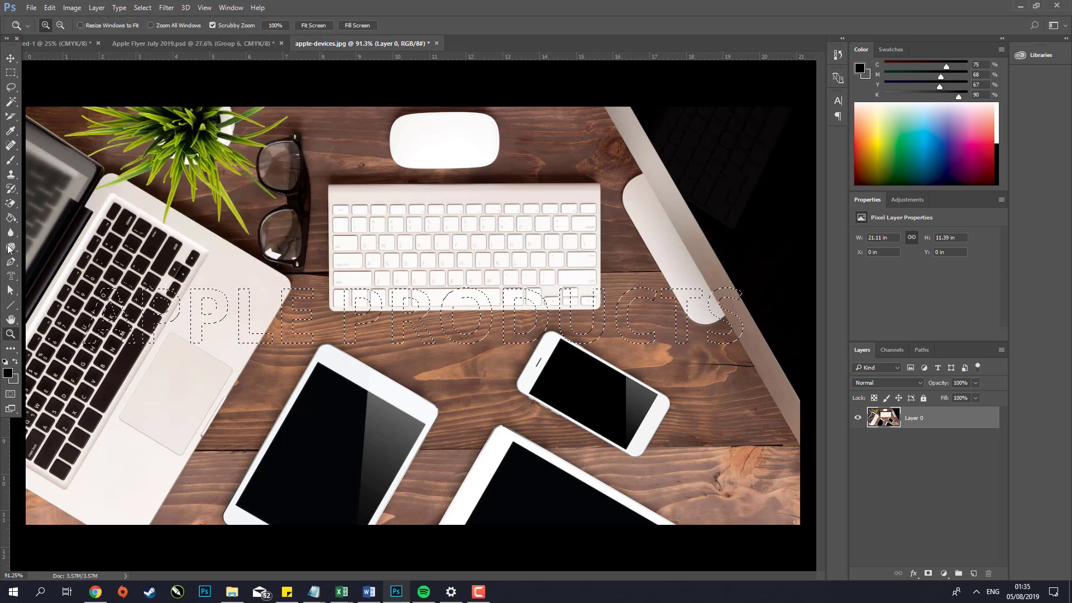
# - Fill the APPLE PRODUCTS selection with black on a new layer using the Paint Bucket, and deselect it
pyautogui.click(10, 218)
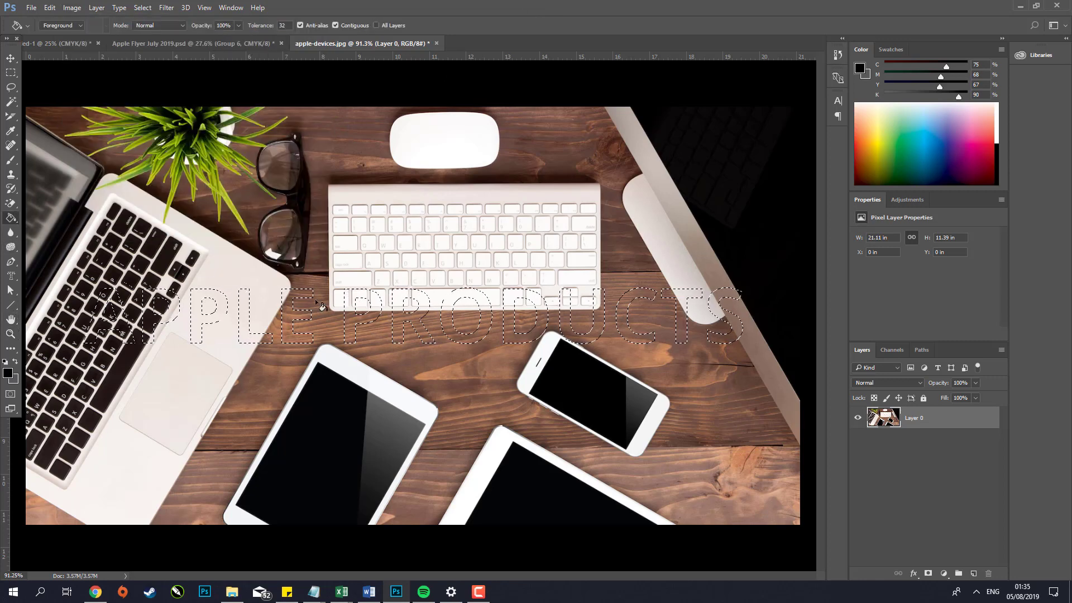
pyautogui.click(975, 576)
pyautogui.click(288, 316)
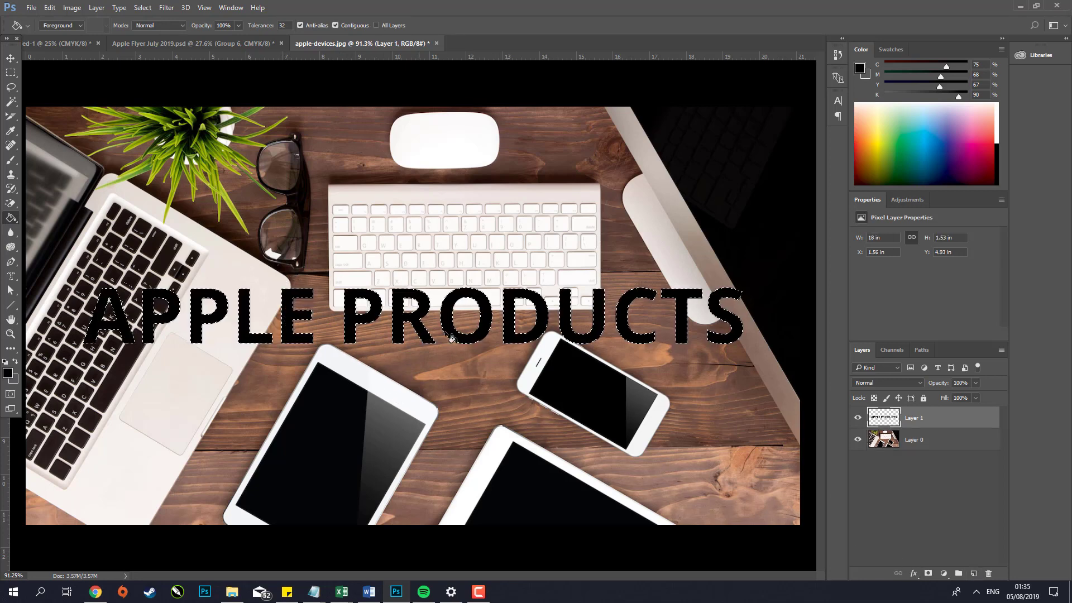
pyautogui.hotkey('ctrl', 'd')
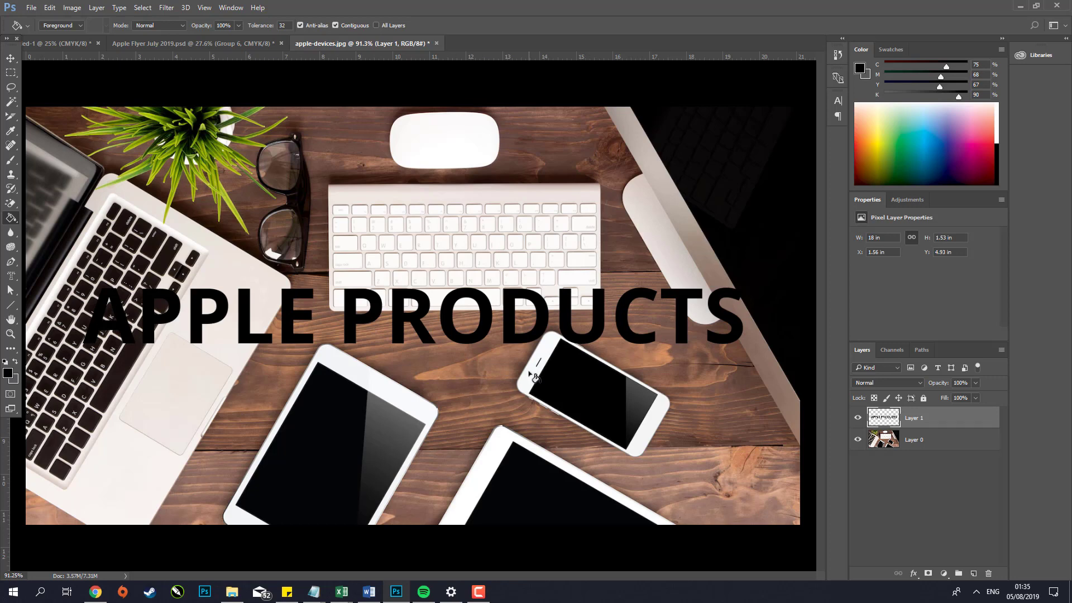
# - Undo the black lettering fill and clear the APPLE PRODUCTS selection
pyautogui.hotkey('ctrl', 'z')
pyautogui.hotkey('ctrl', 'z')
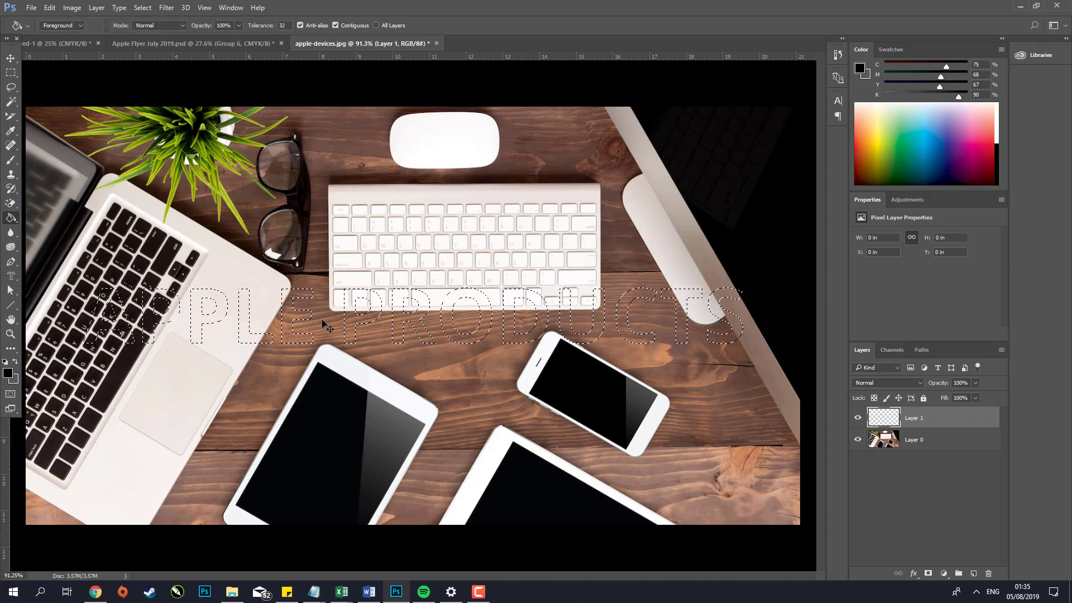
pyautogui.hotkey('ctrl', 'd')
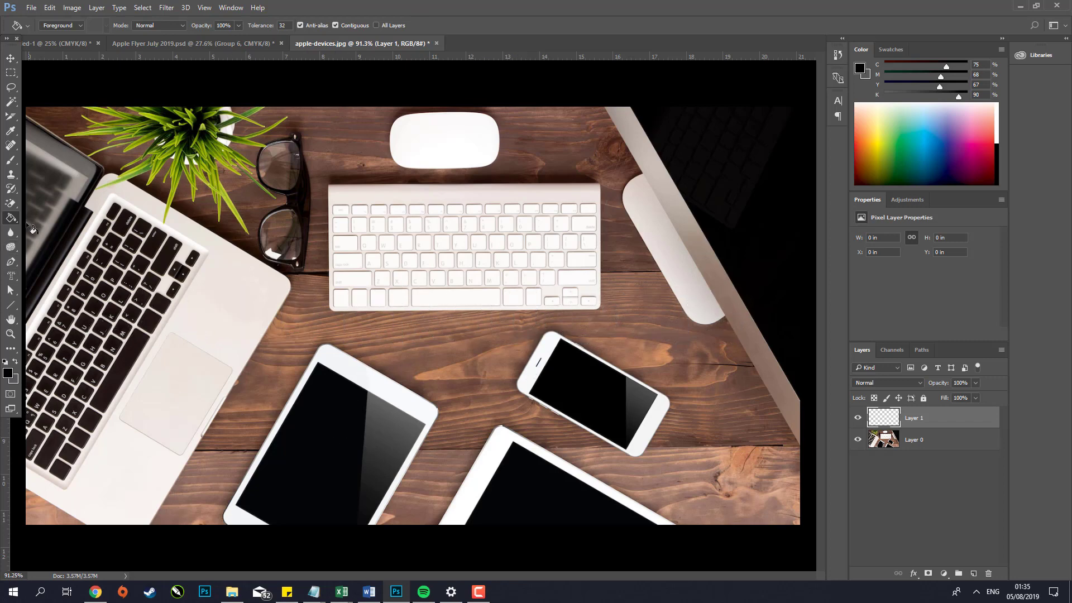
# - Add the horizontal text "apple products" in black 150 pt Open Sans Bold, starting from a point over the laptop
pyautogui.rightClick(11, 219)
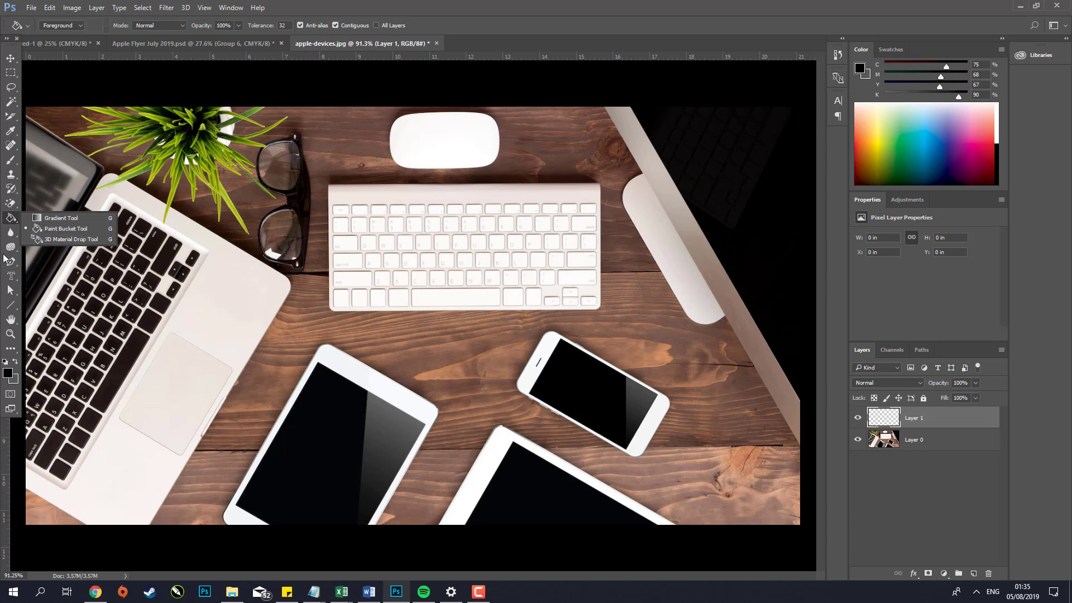
pyautogui.click(11, 276)
pyautogui.click(68, 279)
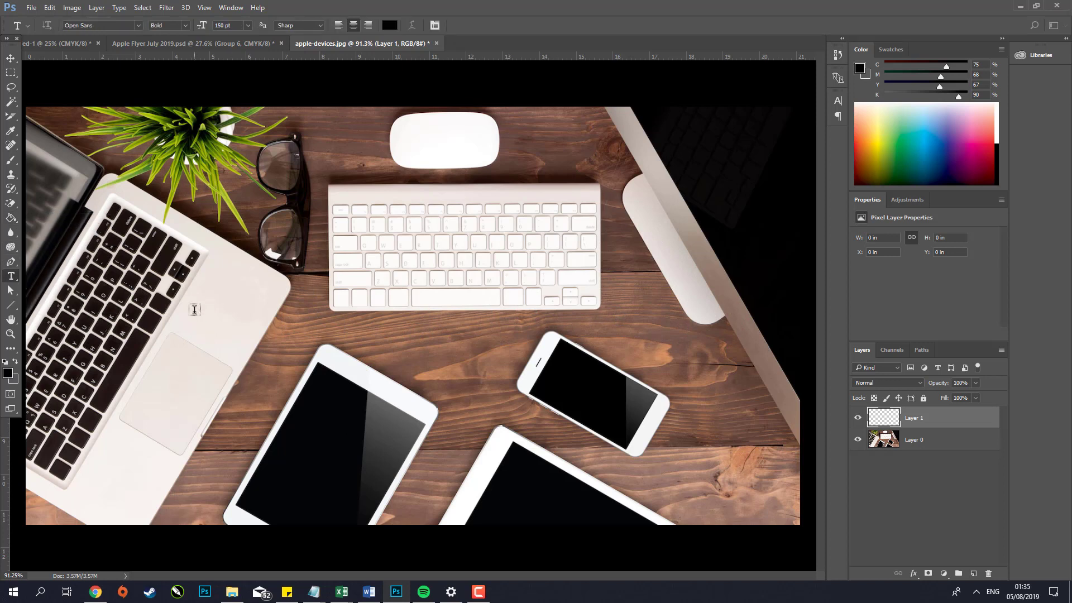
pyautogui.click(186, 307)
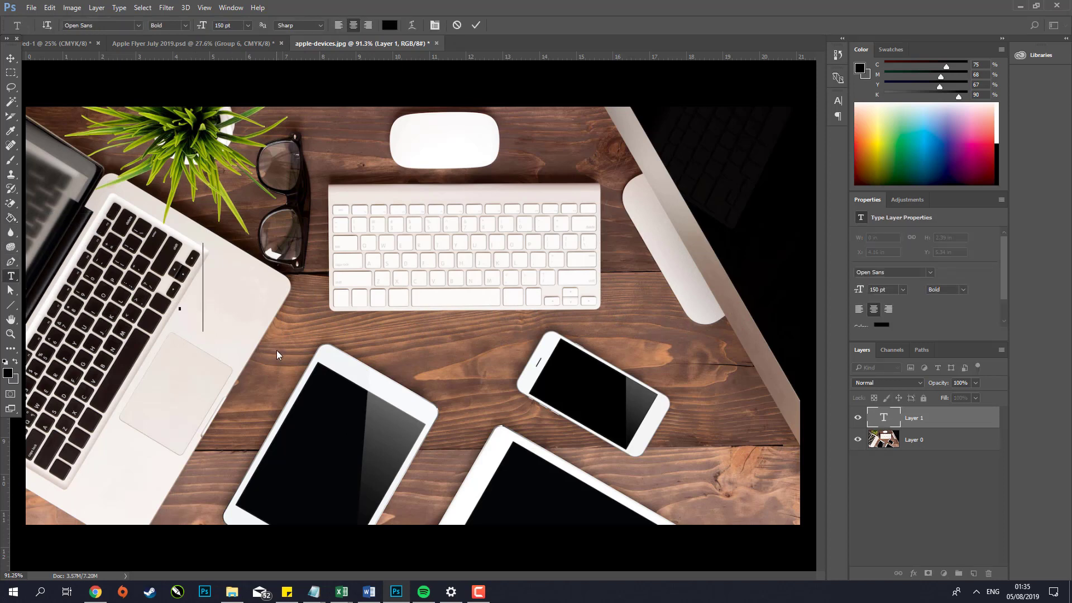
pyautogui.write('apple product')
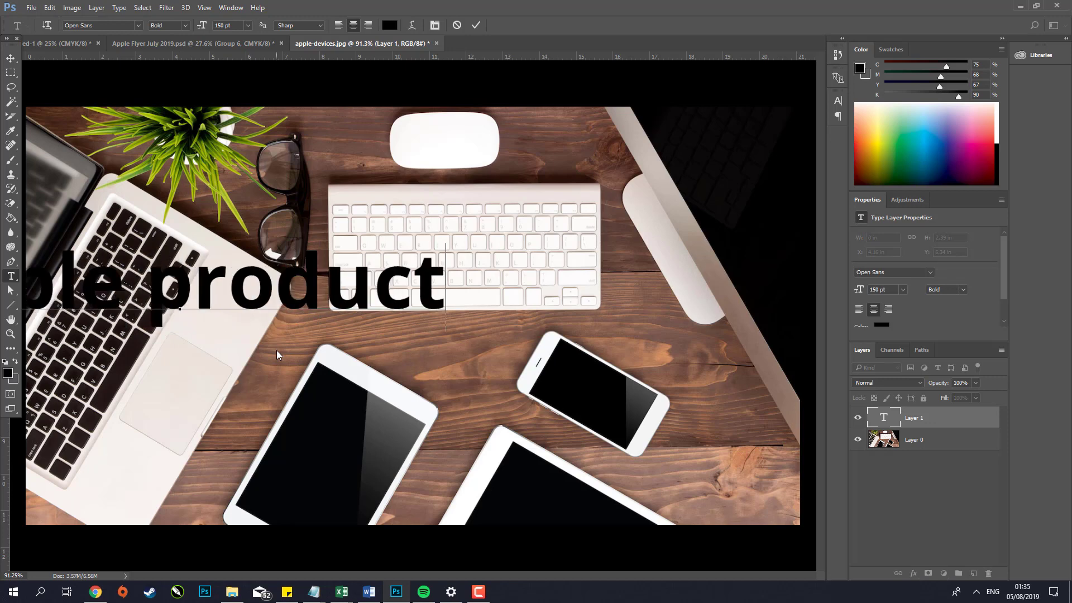
pyautogui.write('s')
# - Move the "apple products" text to the middle of the photo and delete its layer
pyautogui.click(11, 58)
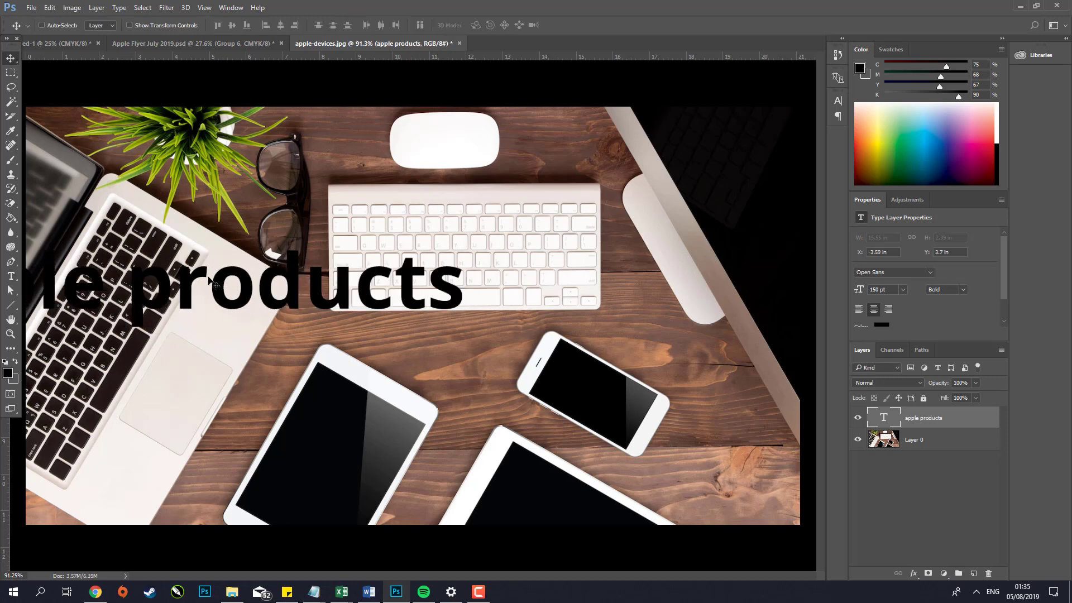
pyautogui.moveTo(206, 281); pyautogui.dragTo(421, 287)
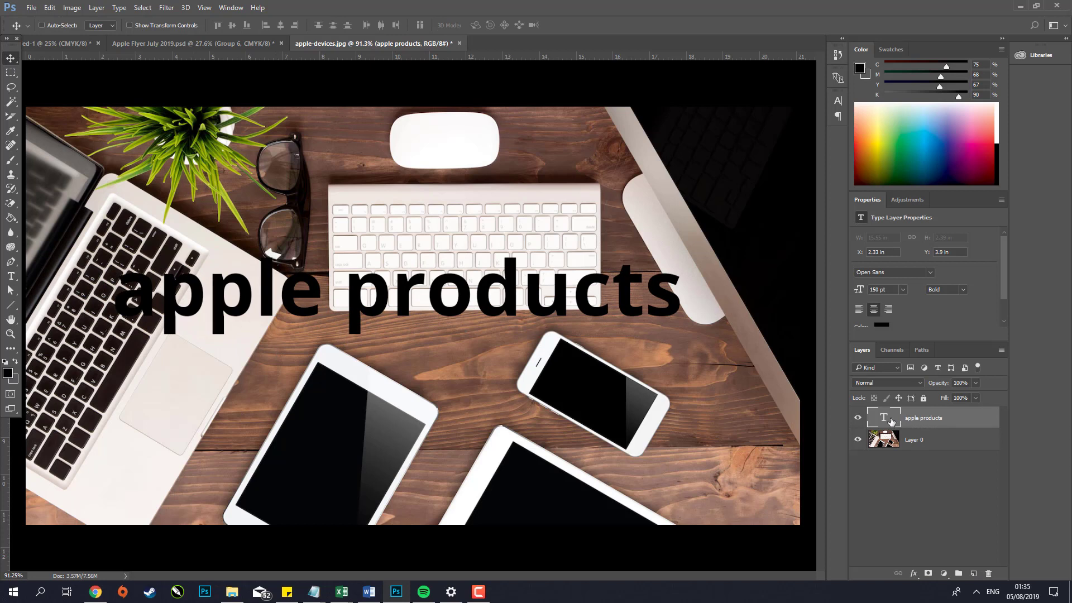
pyautogui.press('Delete')
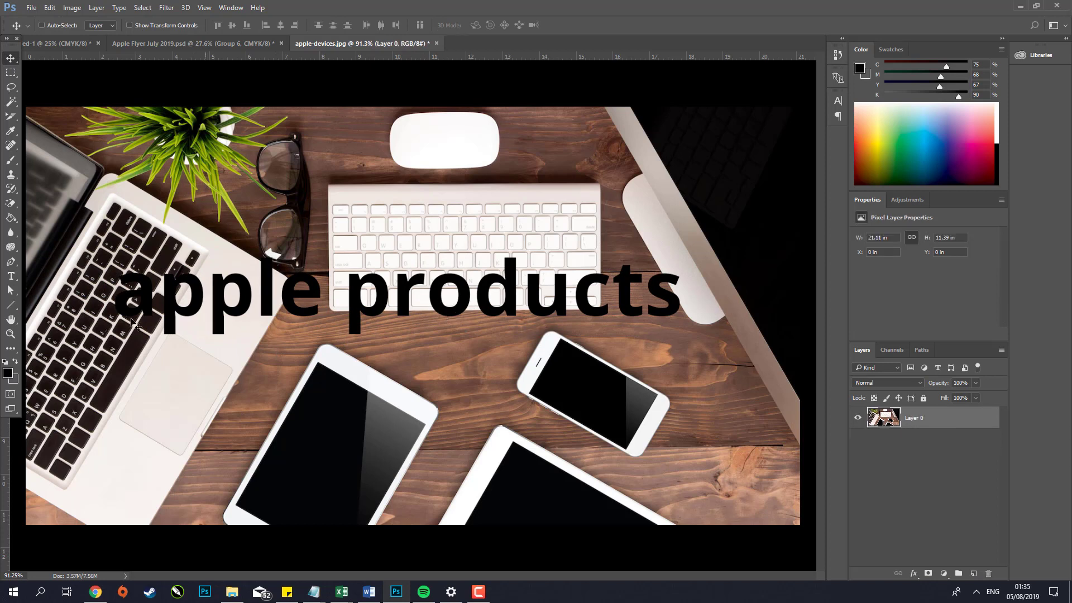
# - Add the vertical text "apple" in 150 pt Open Sans Bold and move it to the photo's right side
pyautogui.click(11, 276)
pyautogui.click(46, 286)
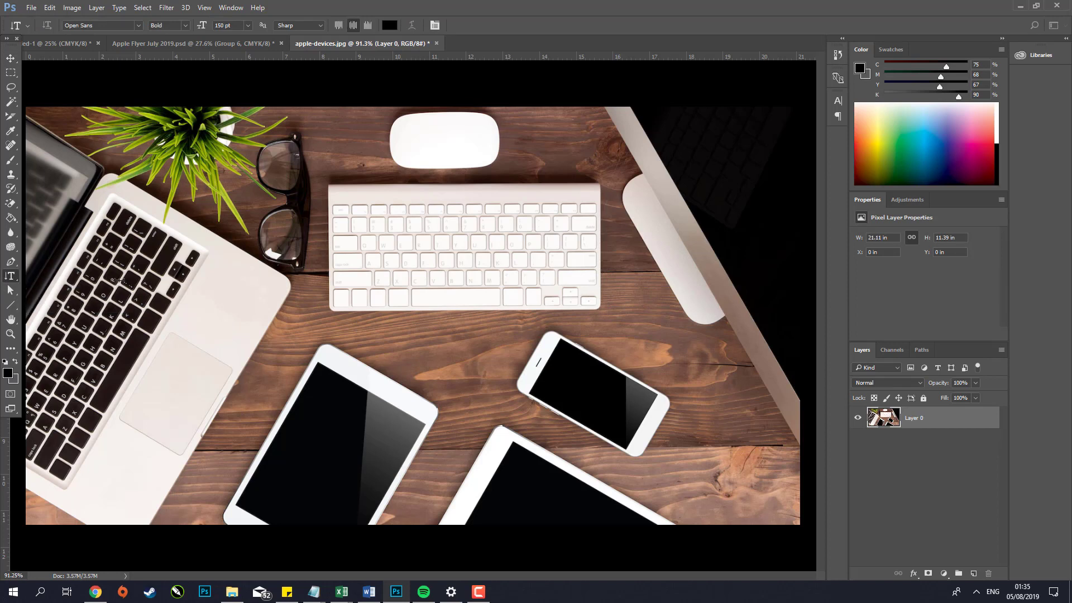
pyautogui.click(362, 175)
pyautogui.write('apple')
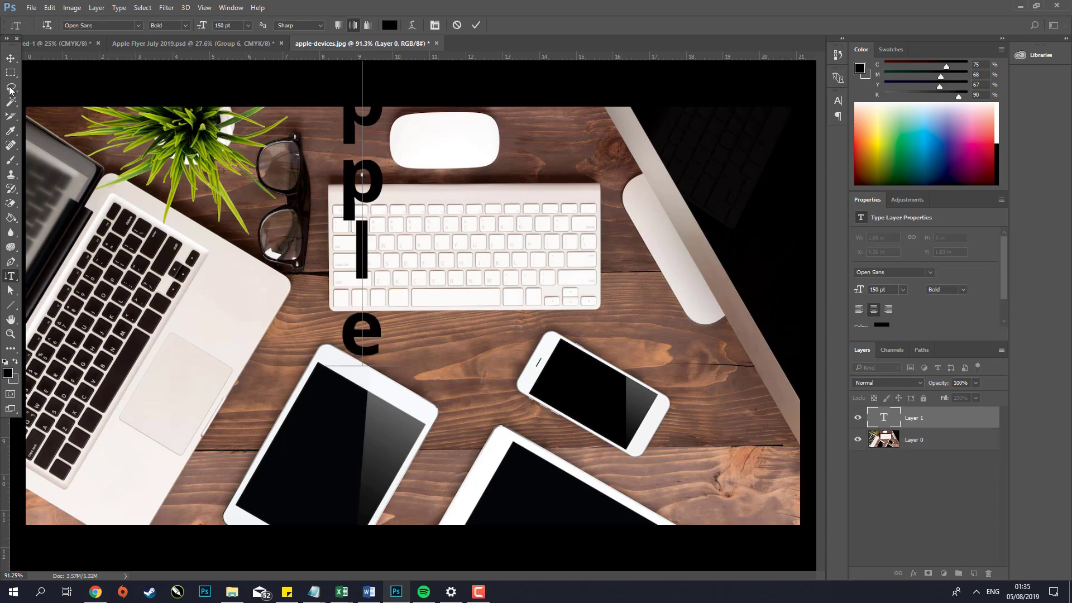
pyautogui.click(11, 58)
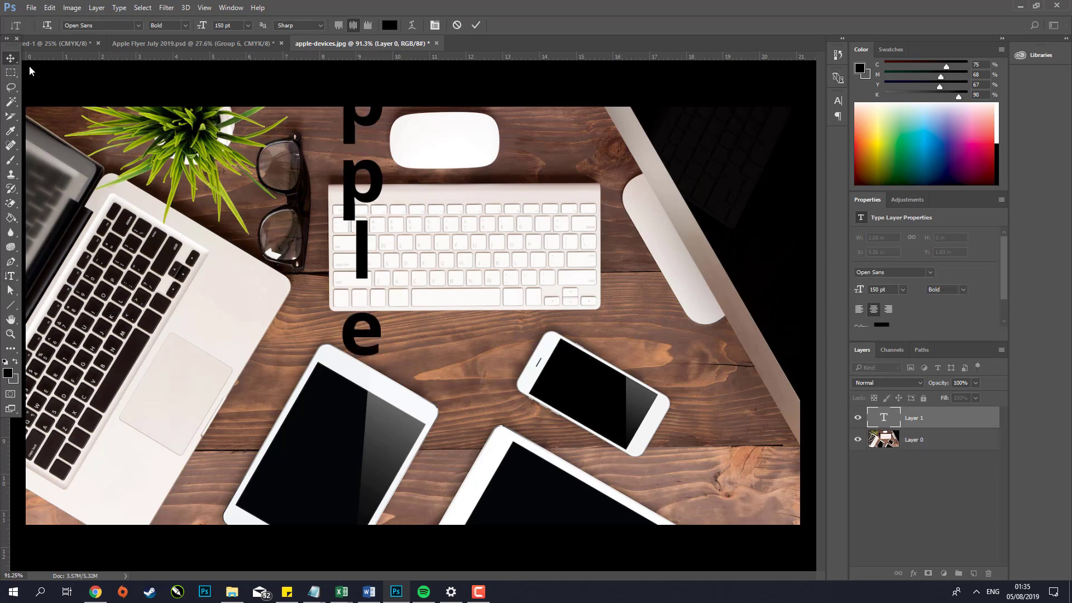
pyautogui.moveTo(321, 145); pyautogui.dragTo(749, 296)
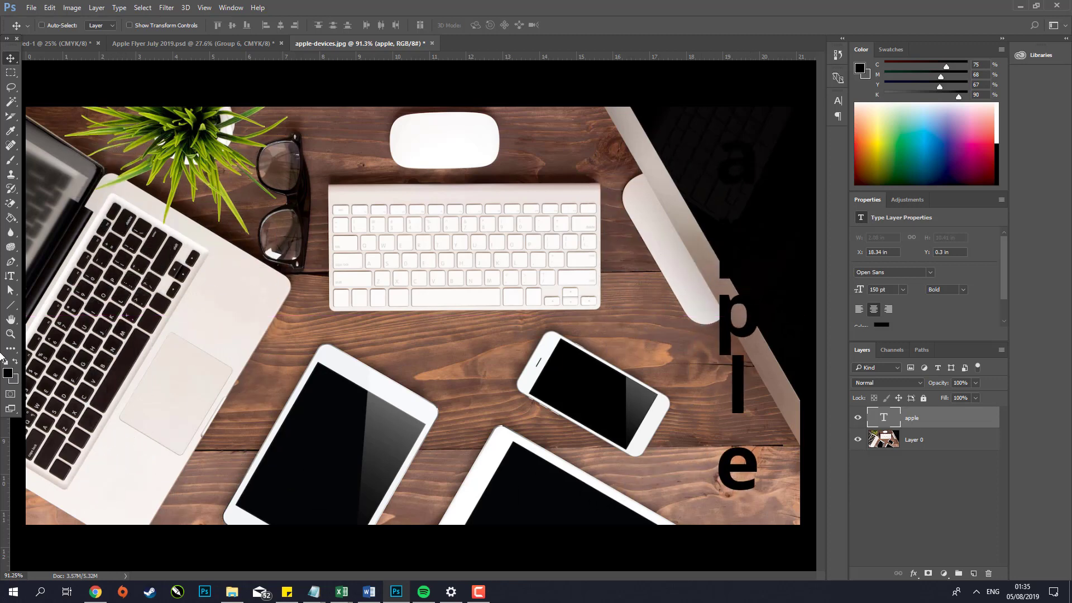
# - Set the foreground colour to white (ffffff) and apply it to the vertical "apple" text
pyautogui.click(7, 376)
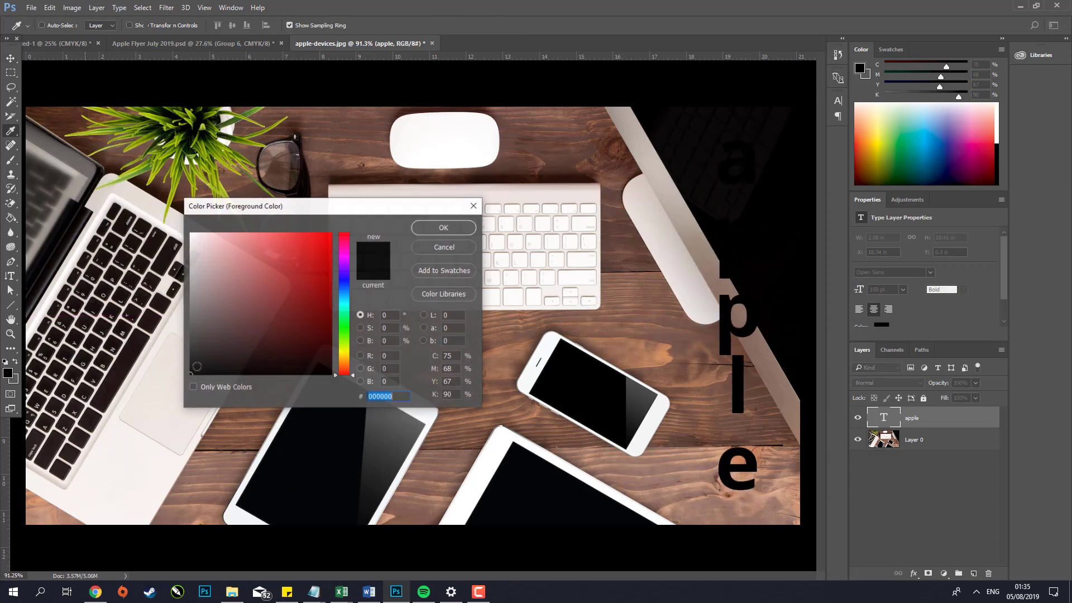
pyautogui.moveTo(199, 357)
pyautogui.mouseDown()
pyautogui.moveTo(179, 330)
pyautogui.moveTo(147, 187)
pyautogui.mouseUp()
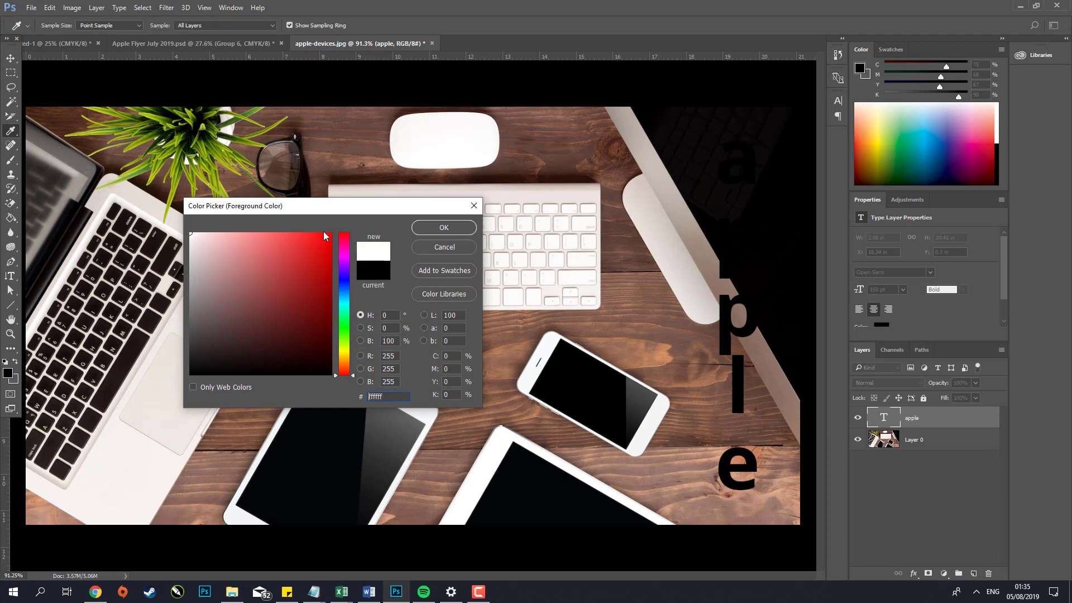
pyautogui.click(441, 227)
pyautogui.doubleClick(884, 418)
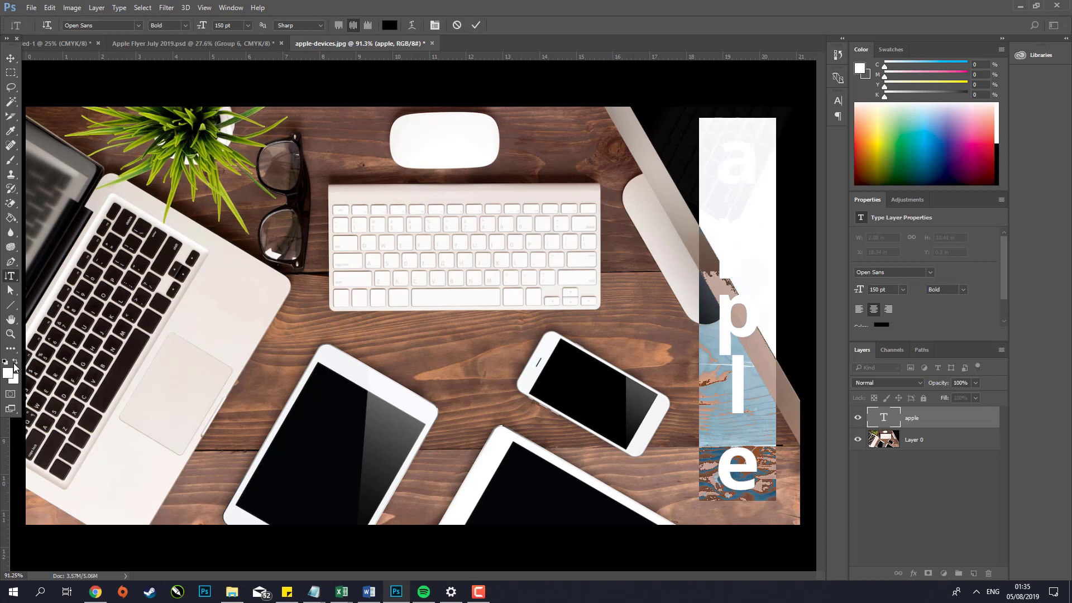
pyautogui.hotkey('alt', 'BackSpace')
pyautogui.click(10, 58)
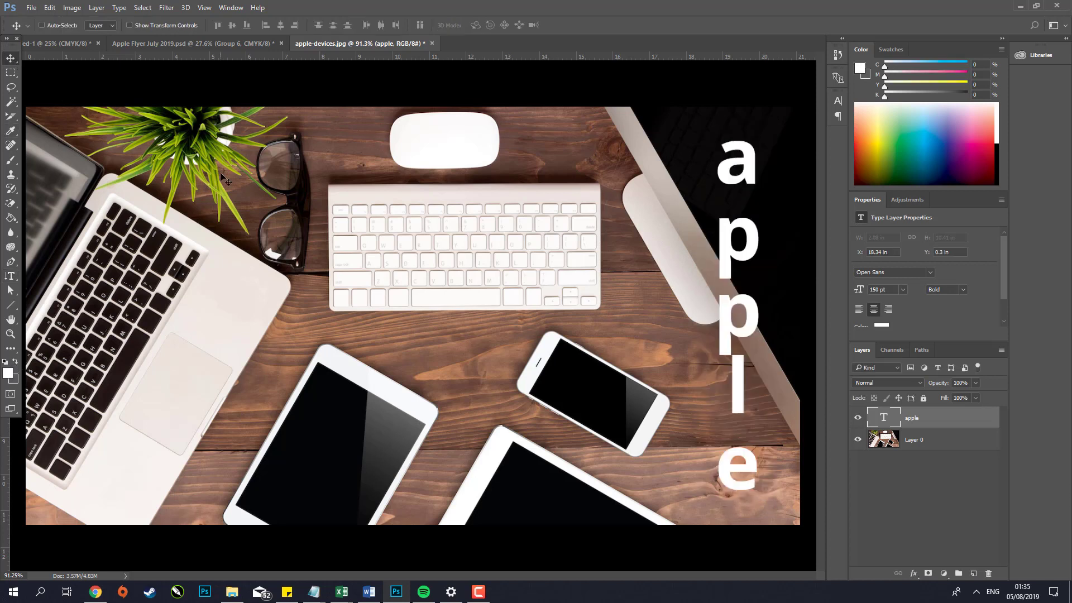